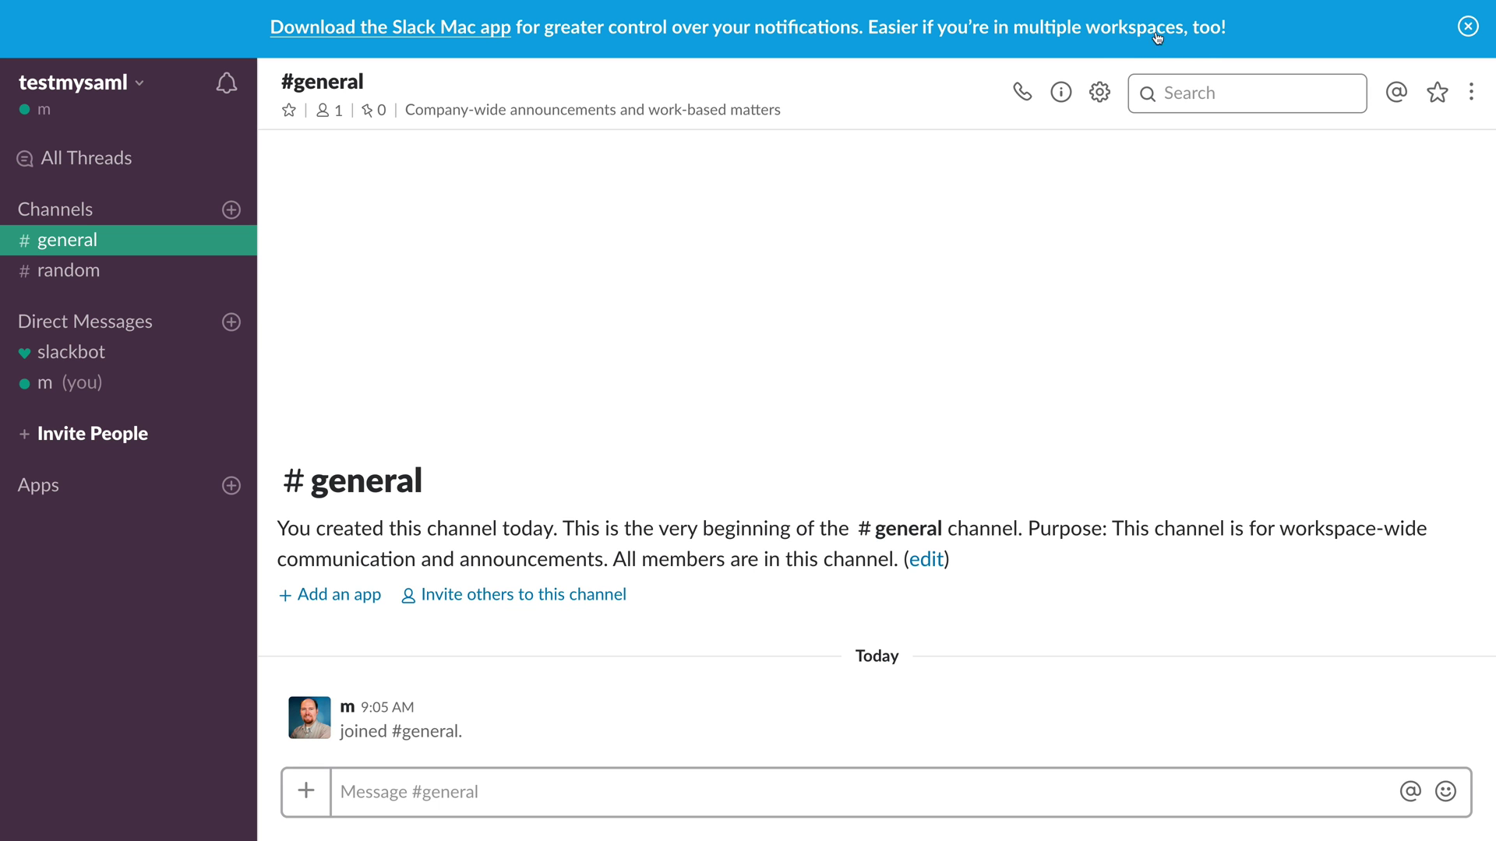
Dismiss the Mac app download banner and return from the Billing page to #general.
left_click(1468, 26)
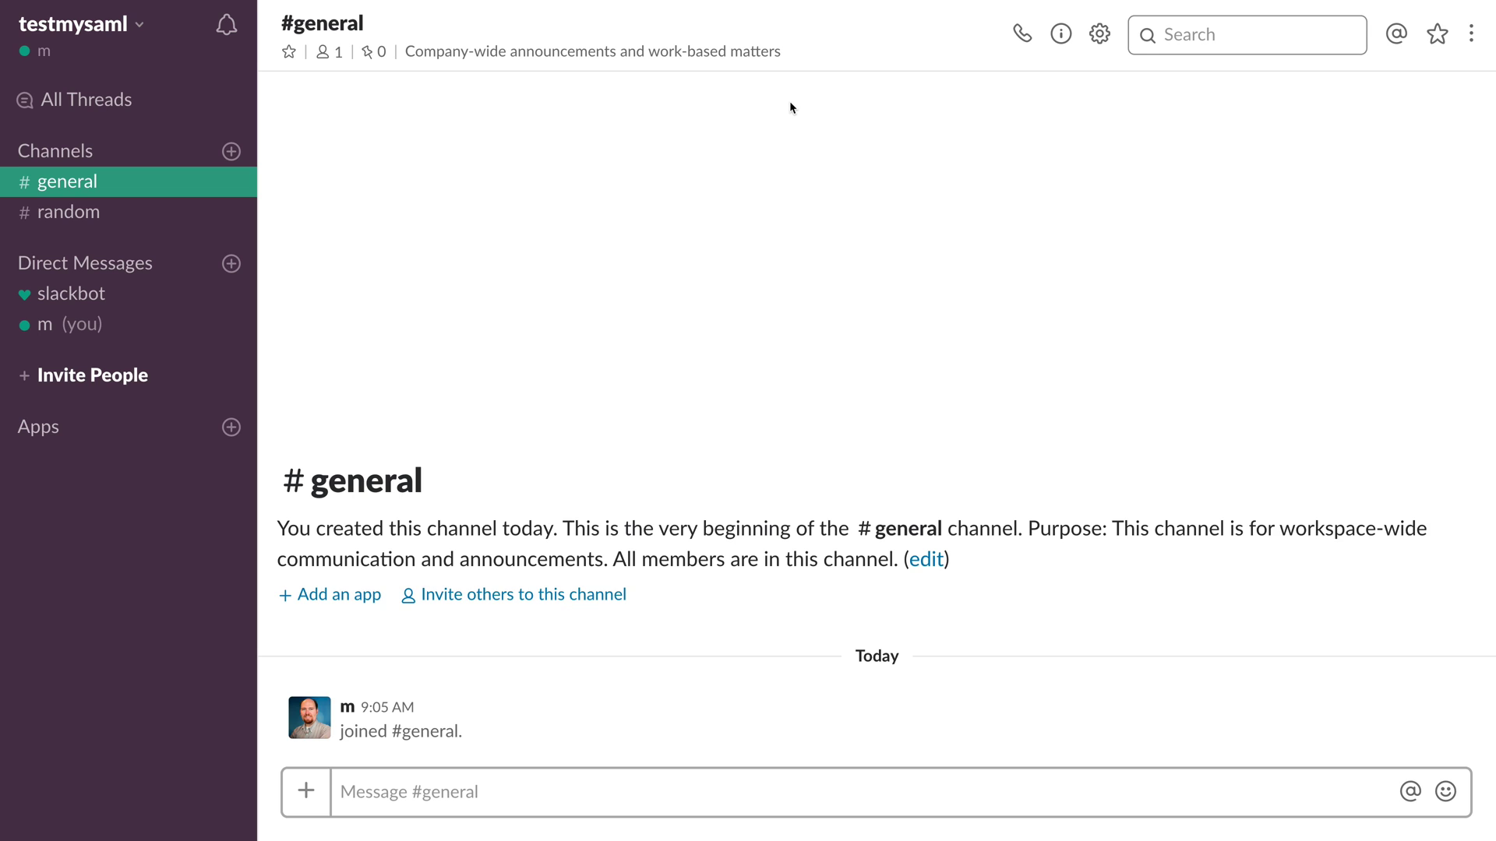
left_click(148, 25)
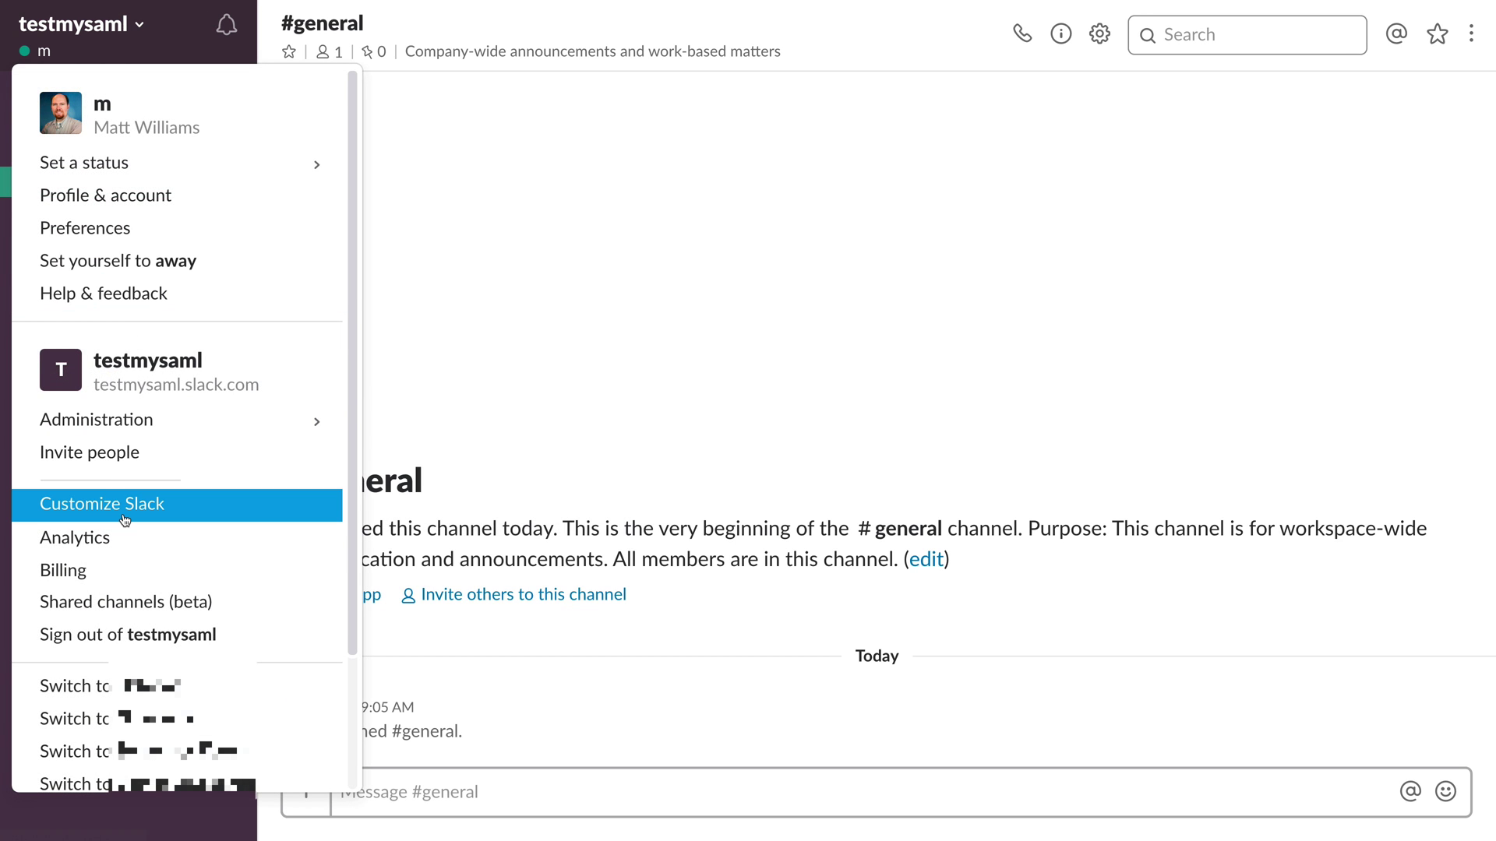
left_click(111, 581)
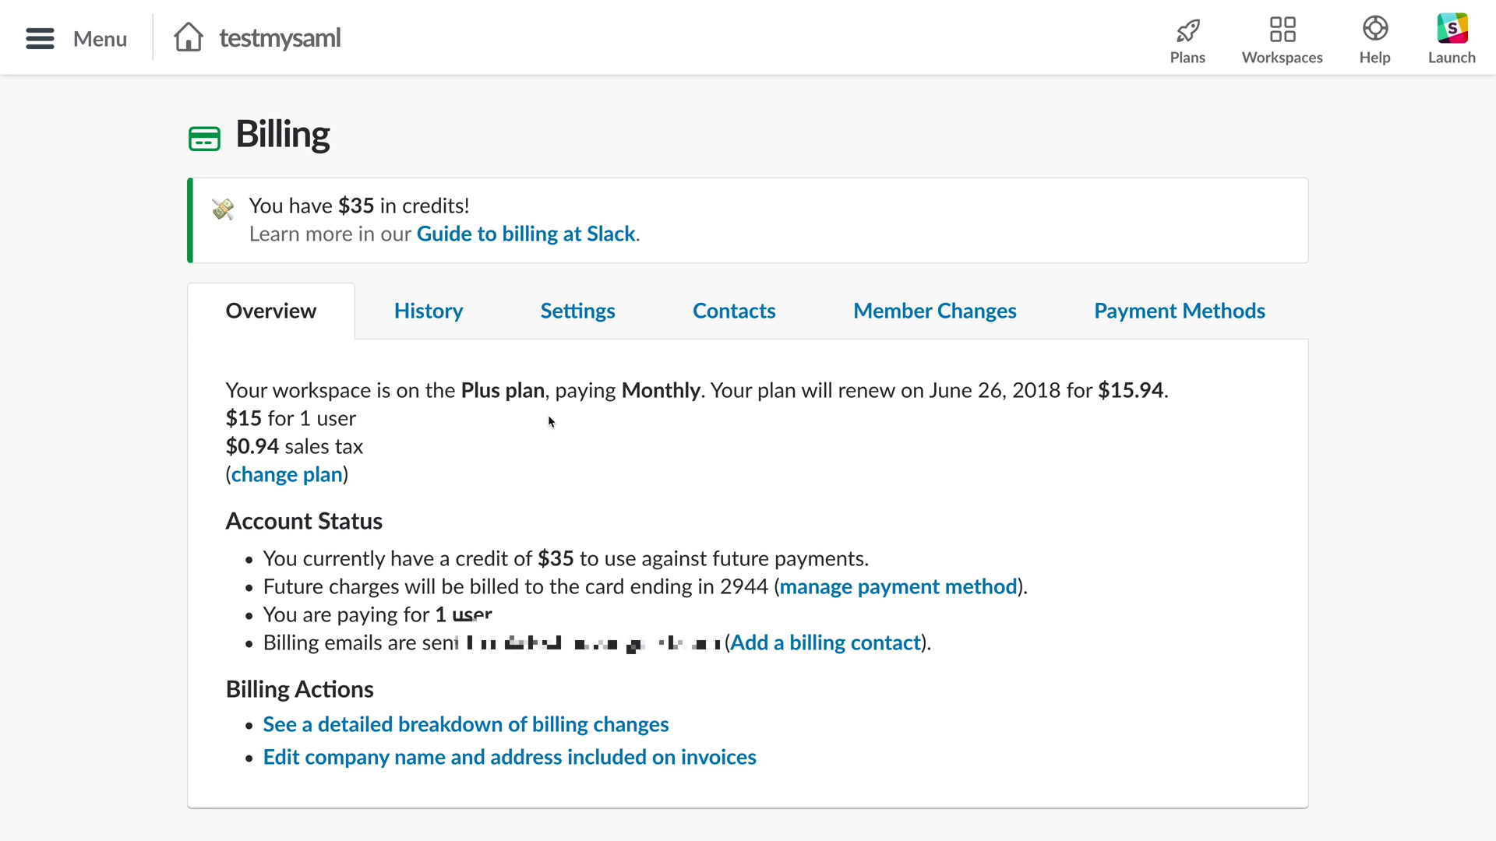
left_click(45, 43)
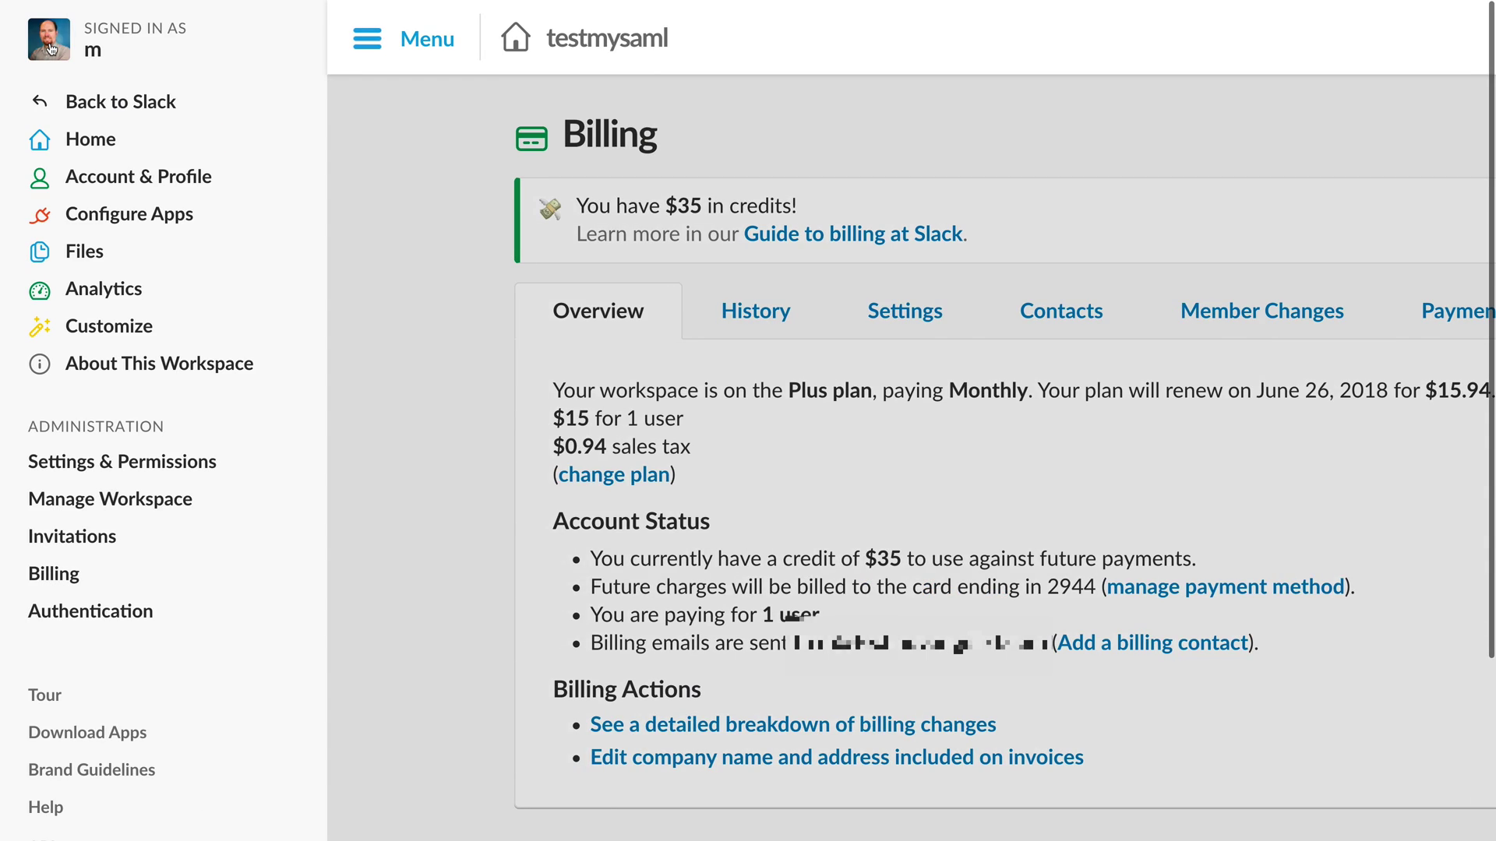
left_click(93, 109)
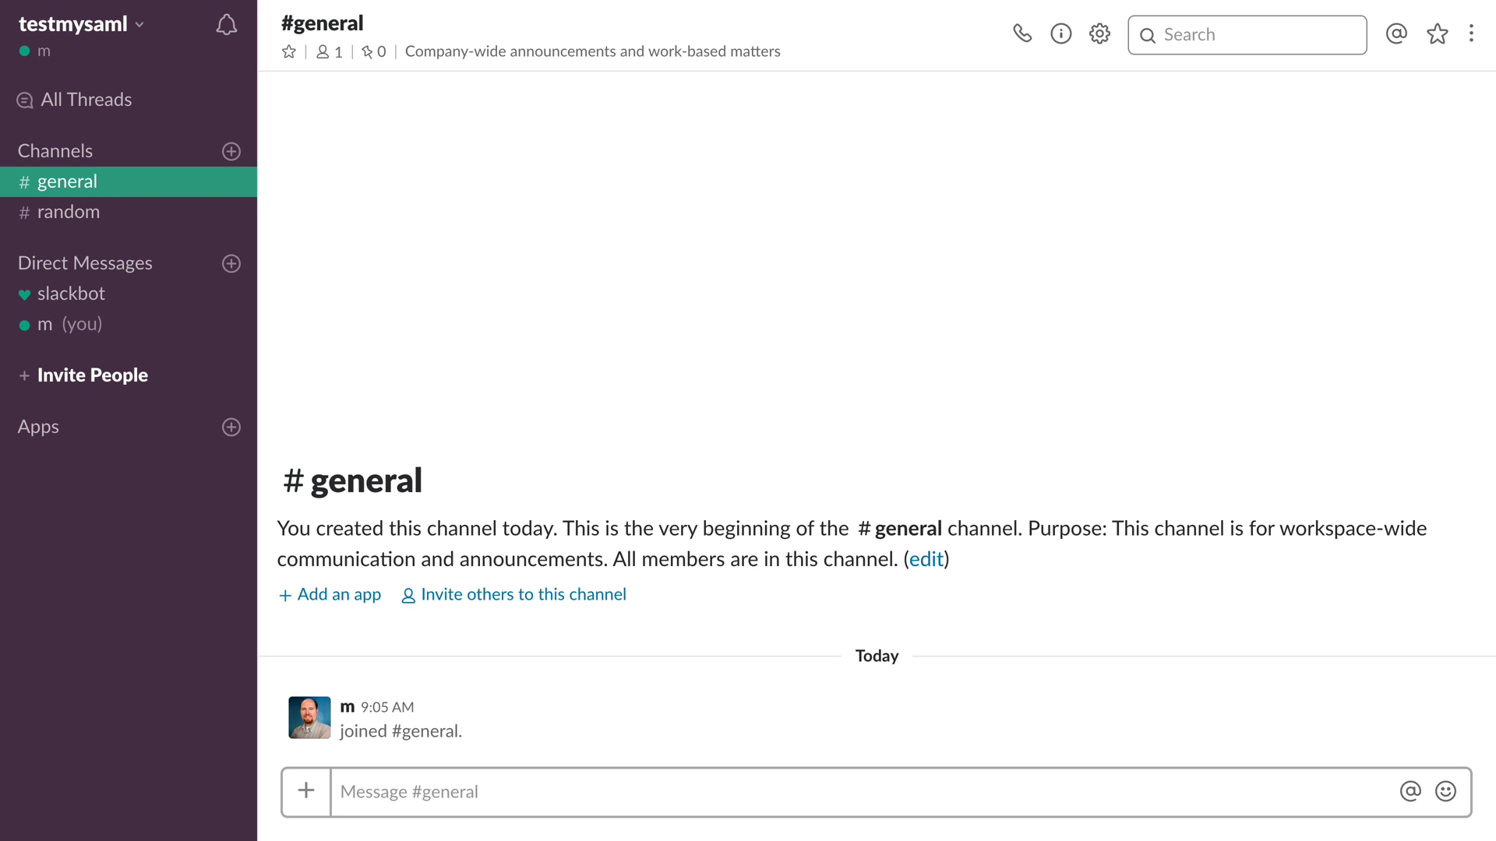
Open SAML authentication configuration from the Authentication tab of testmysaml's workspace settings.
left_click(208, 25)
mouse_move(222, 428)
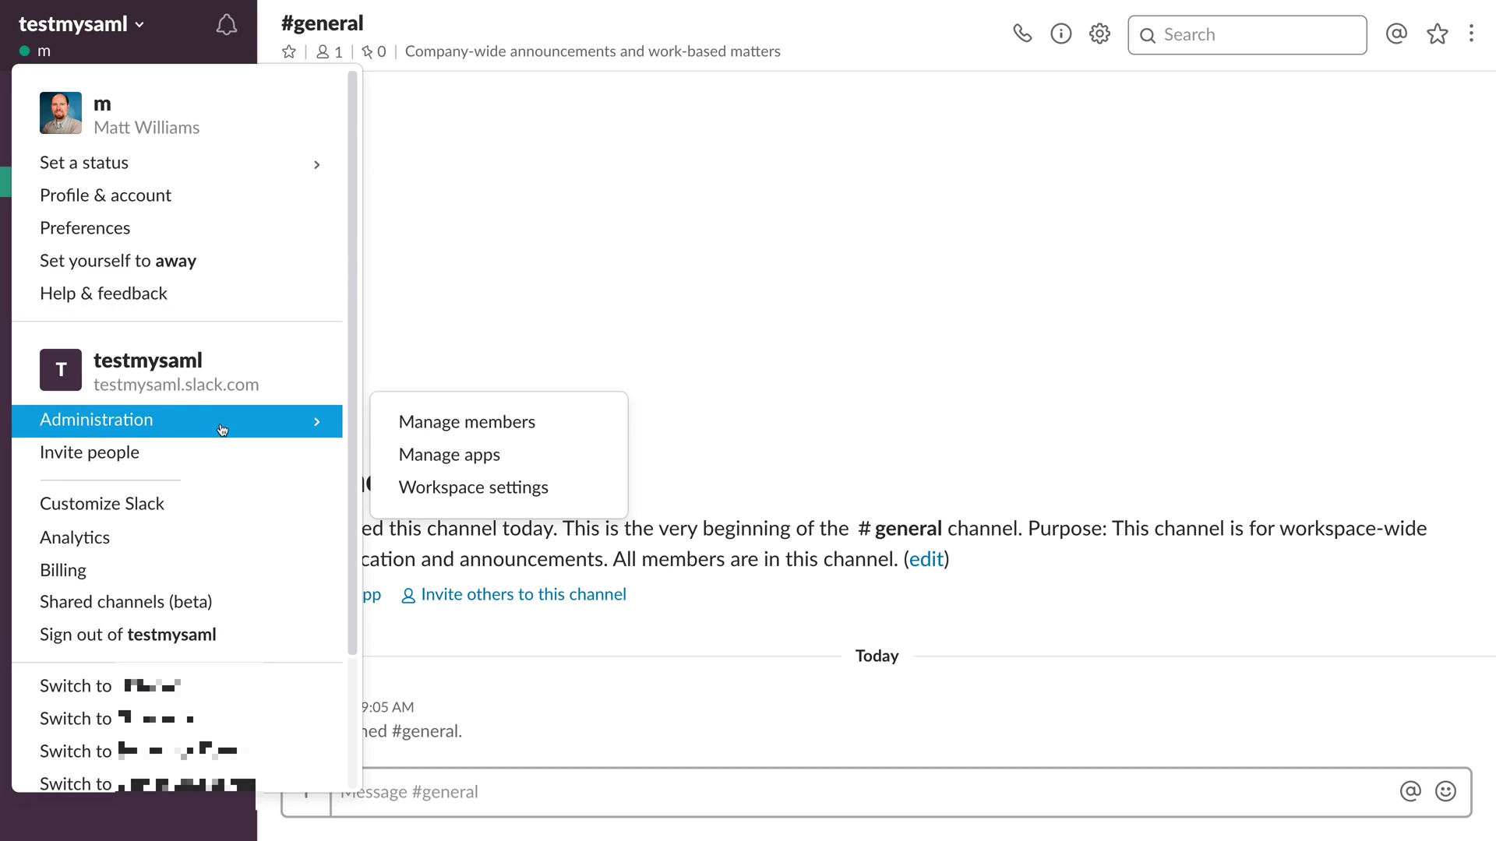
left_click(455, 491)
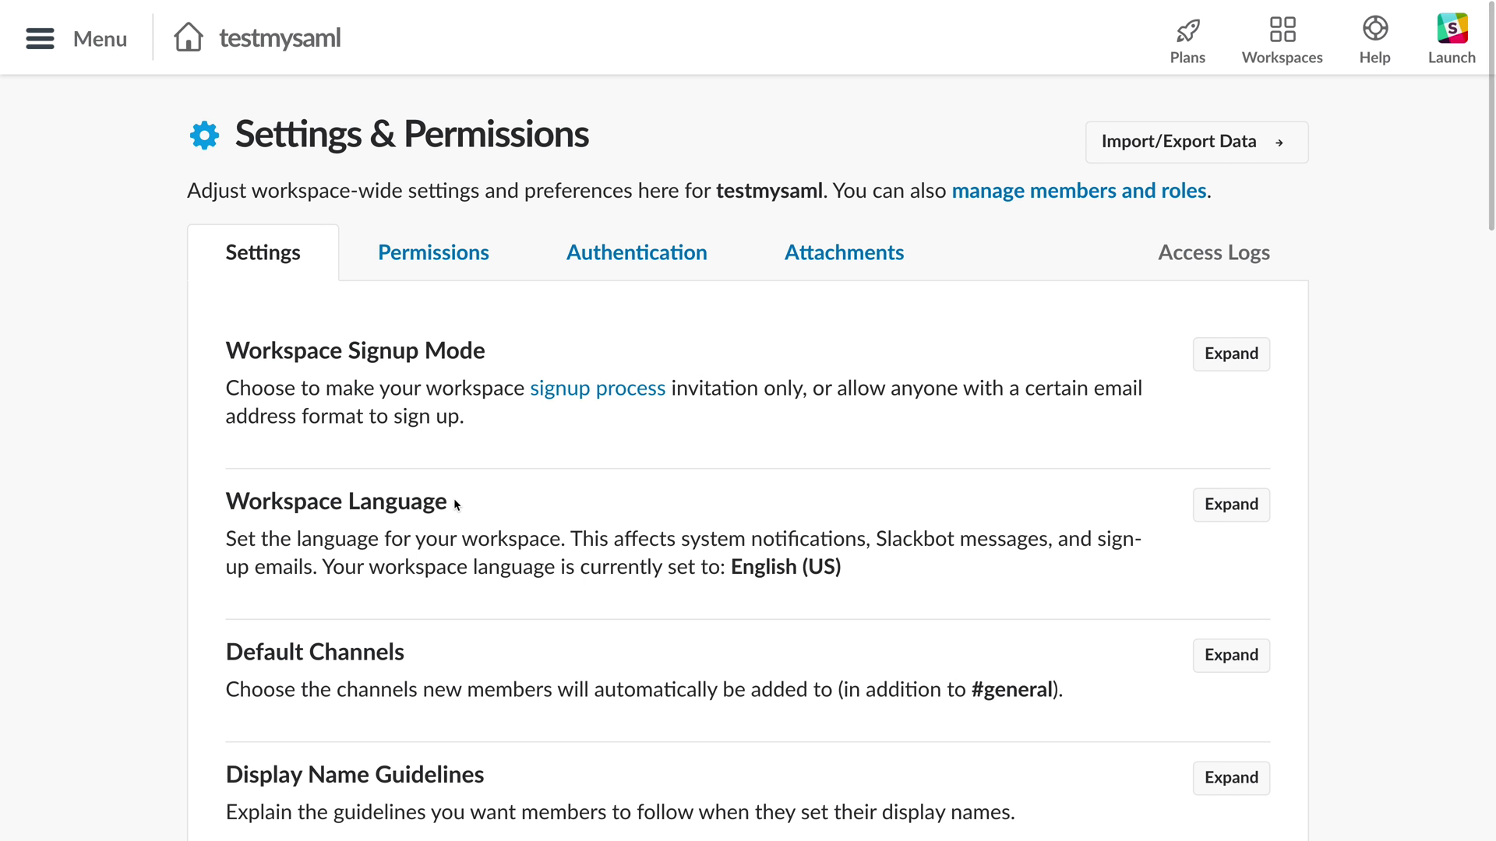
left_click(609, 260)
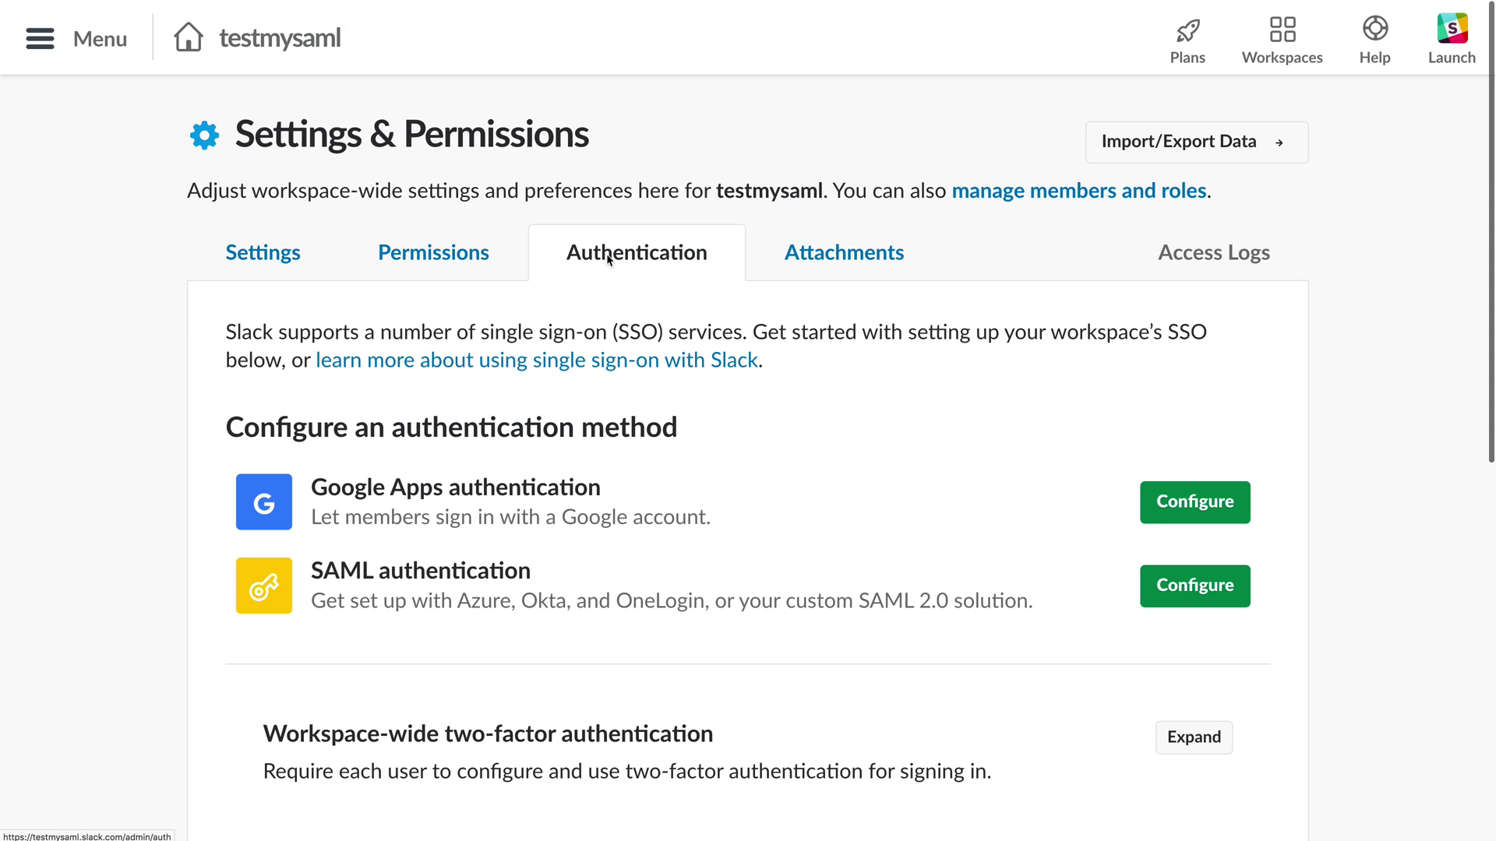
left_click(1189, 590)
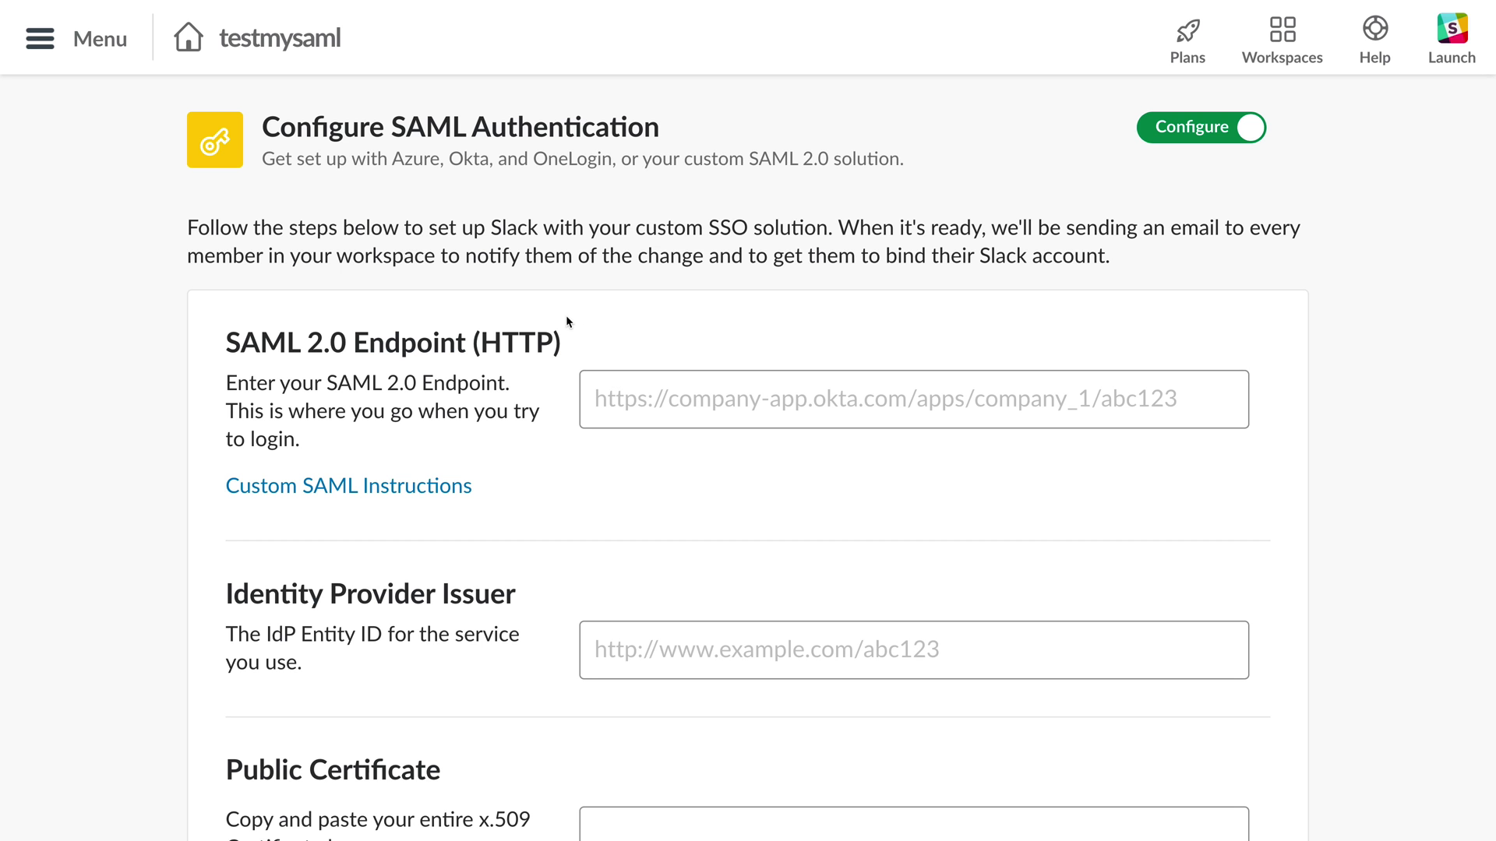
scroll(566, 320, "down", 2)
scroll(566, 320, "up", 1)
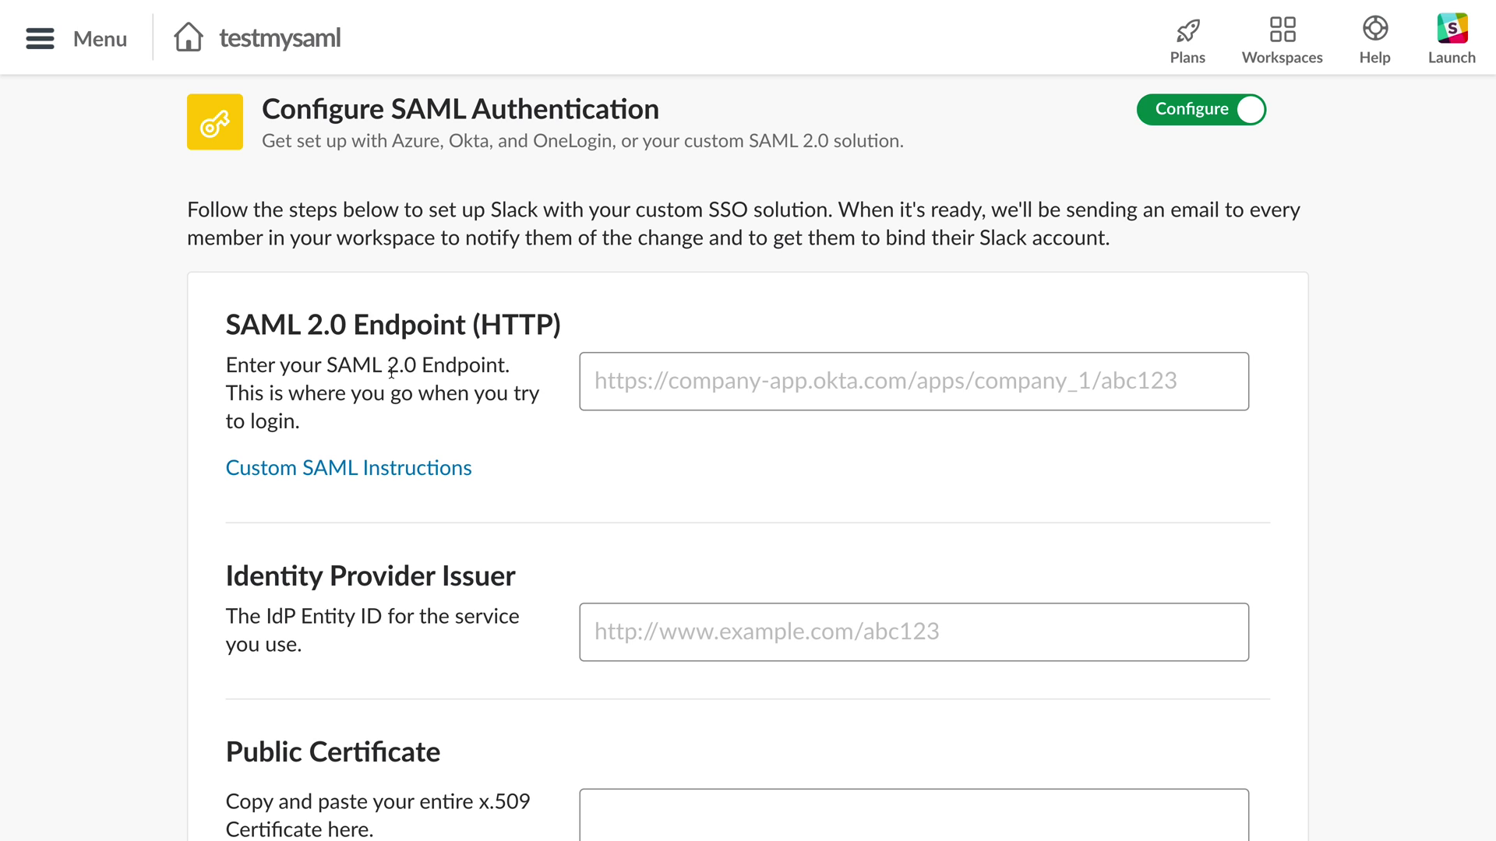
scroll(393, 372, "down", 3)
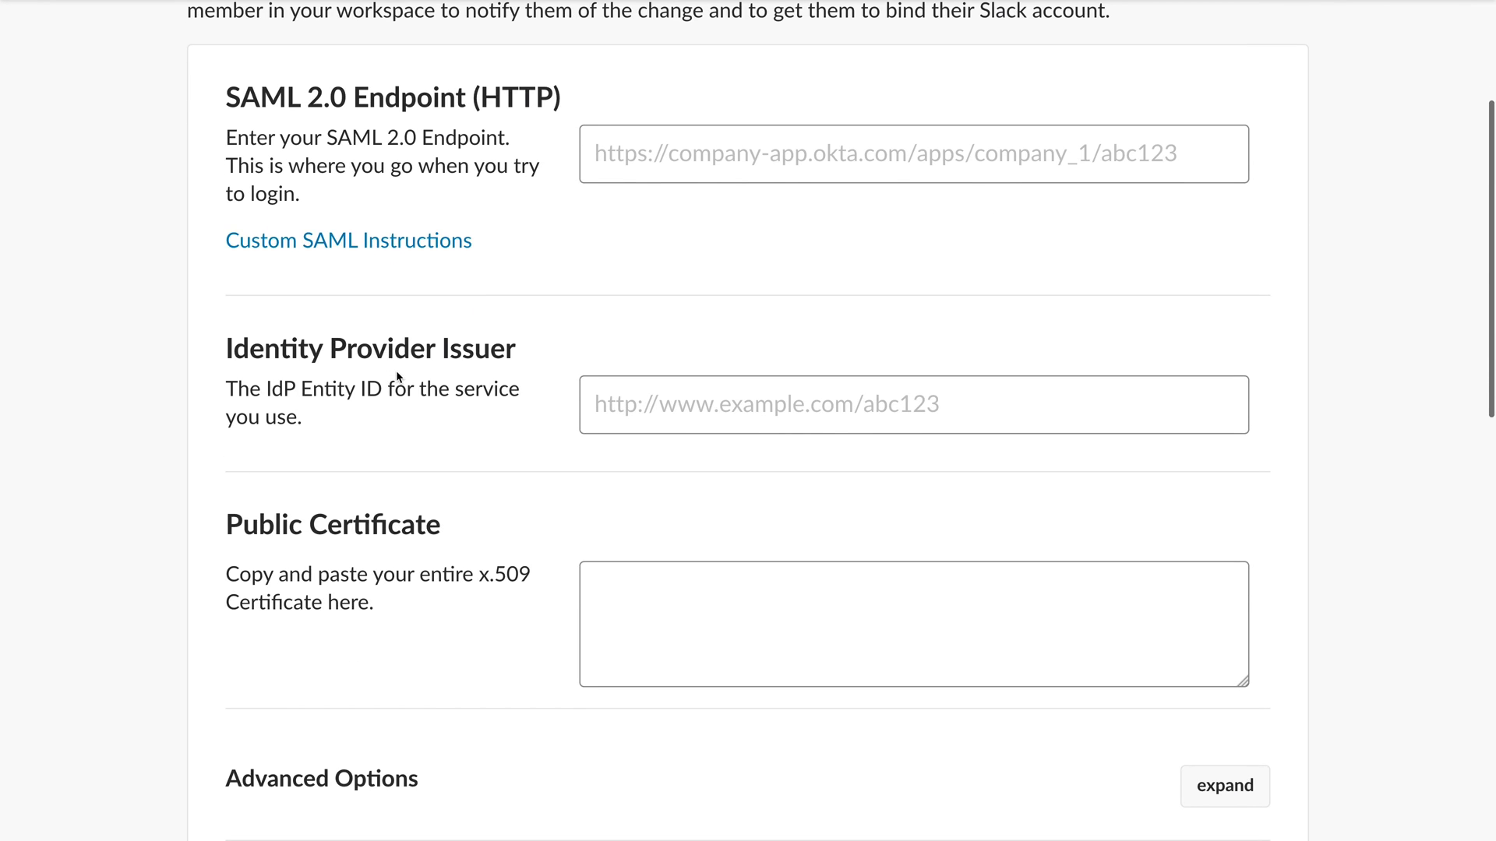
scroll(397, 376, "down", 2)
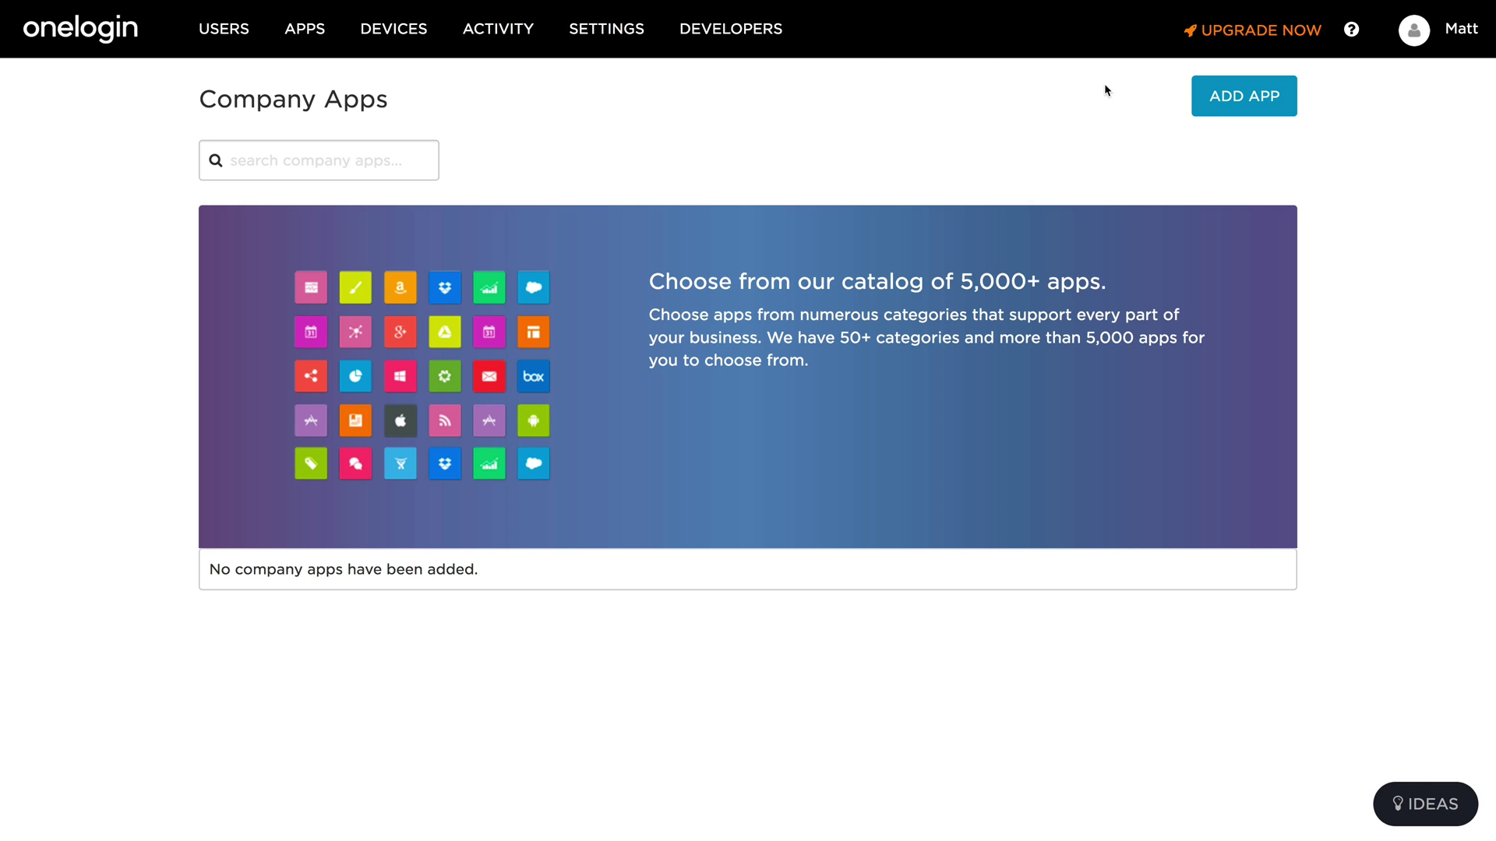
Search OneLogin's app catalog for 'slack' and pick the SAML2.0, provisioning Slack connector.
mouse_move(313, 37)
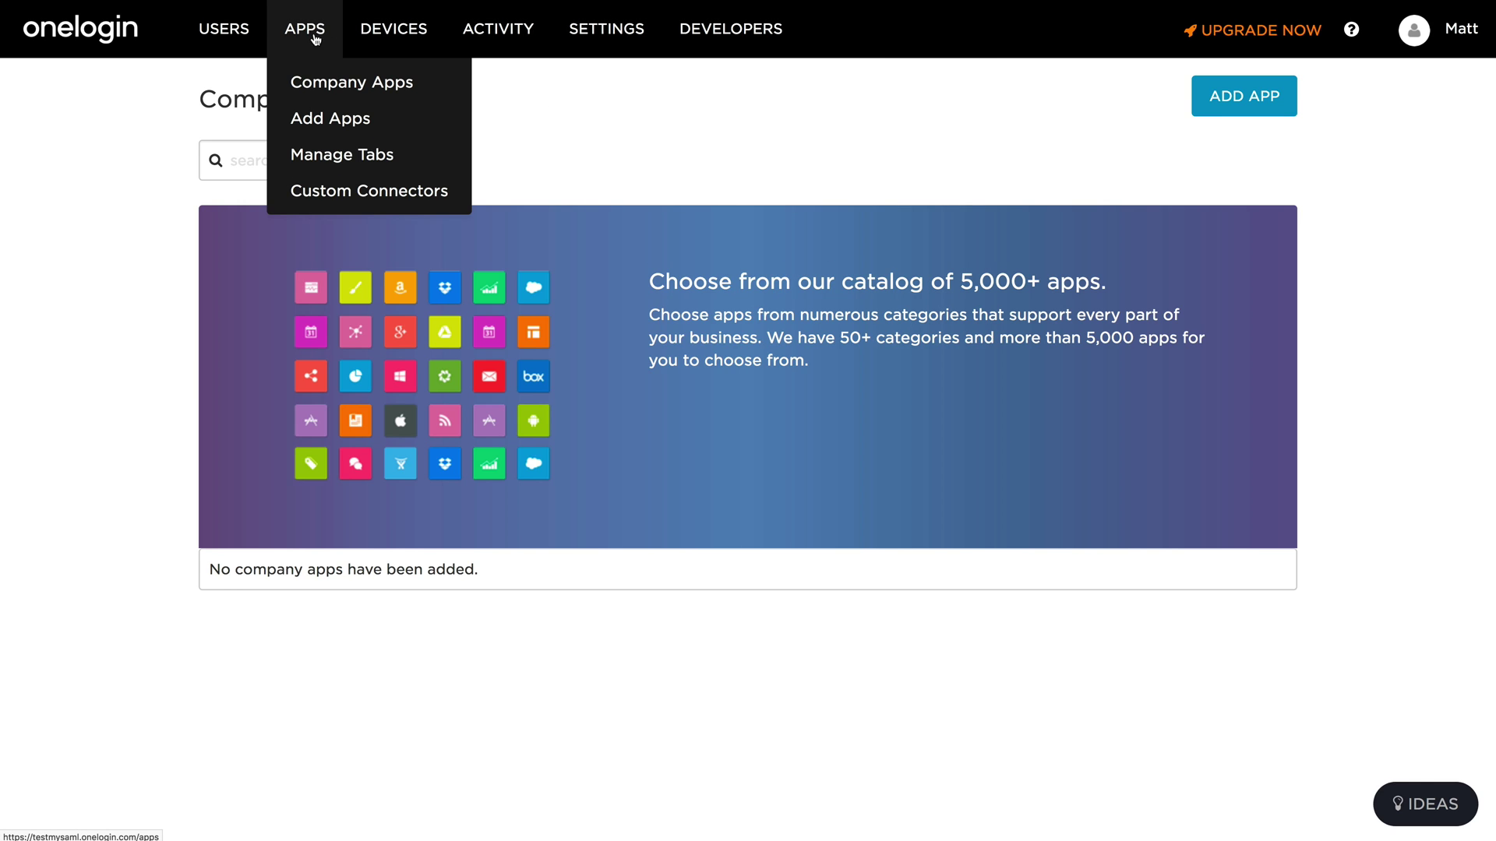
left_click(320, 118)
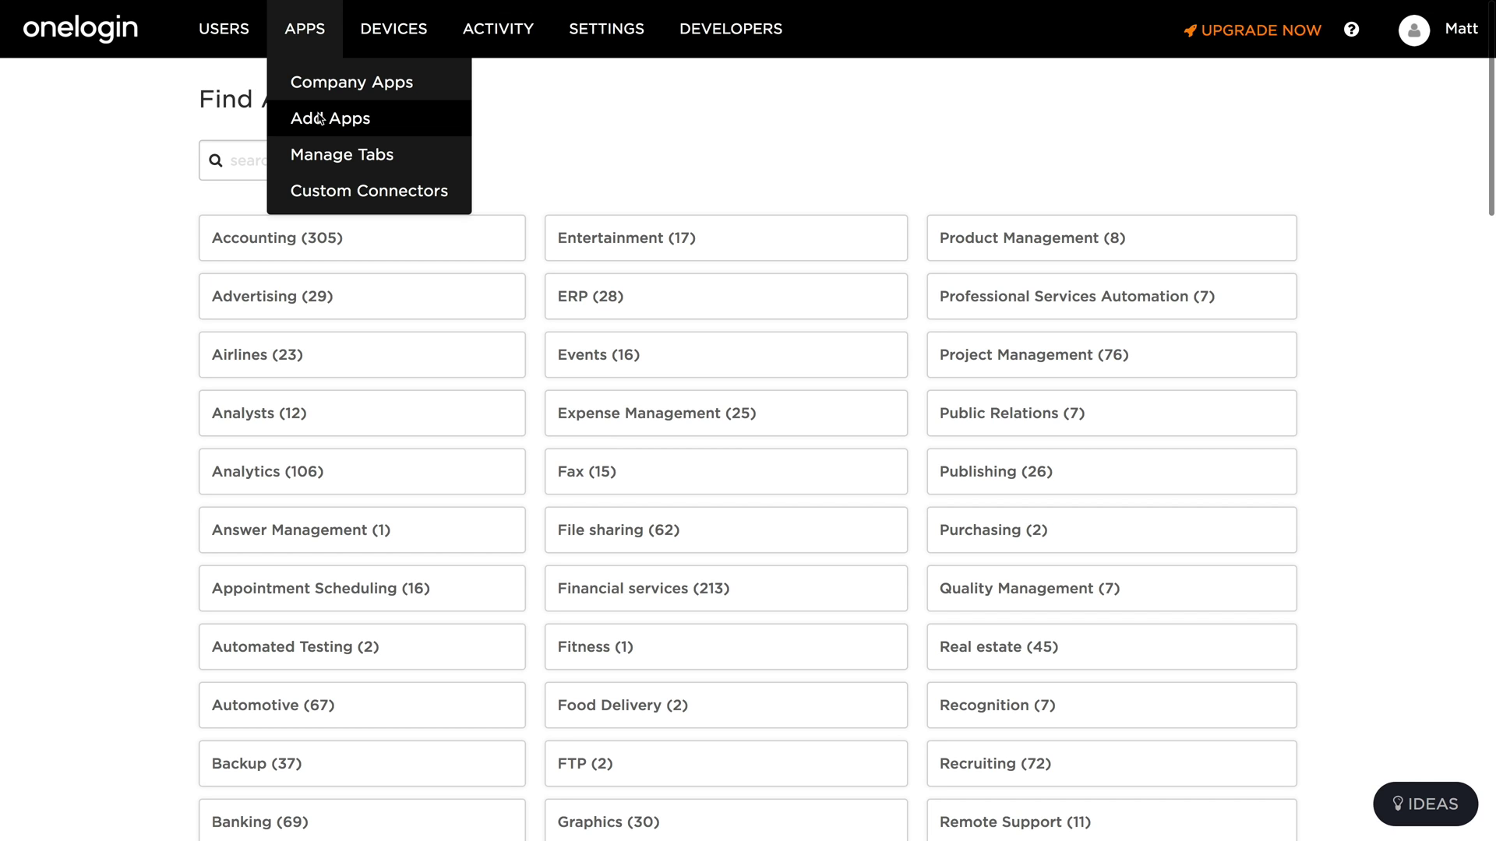
left_click(249, 170)
type("slack")
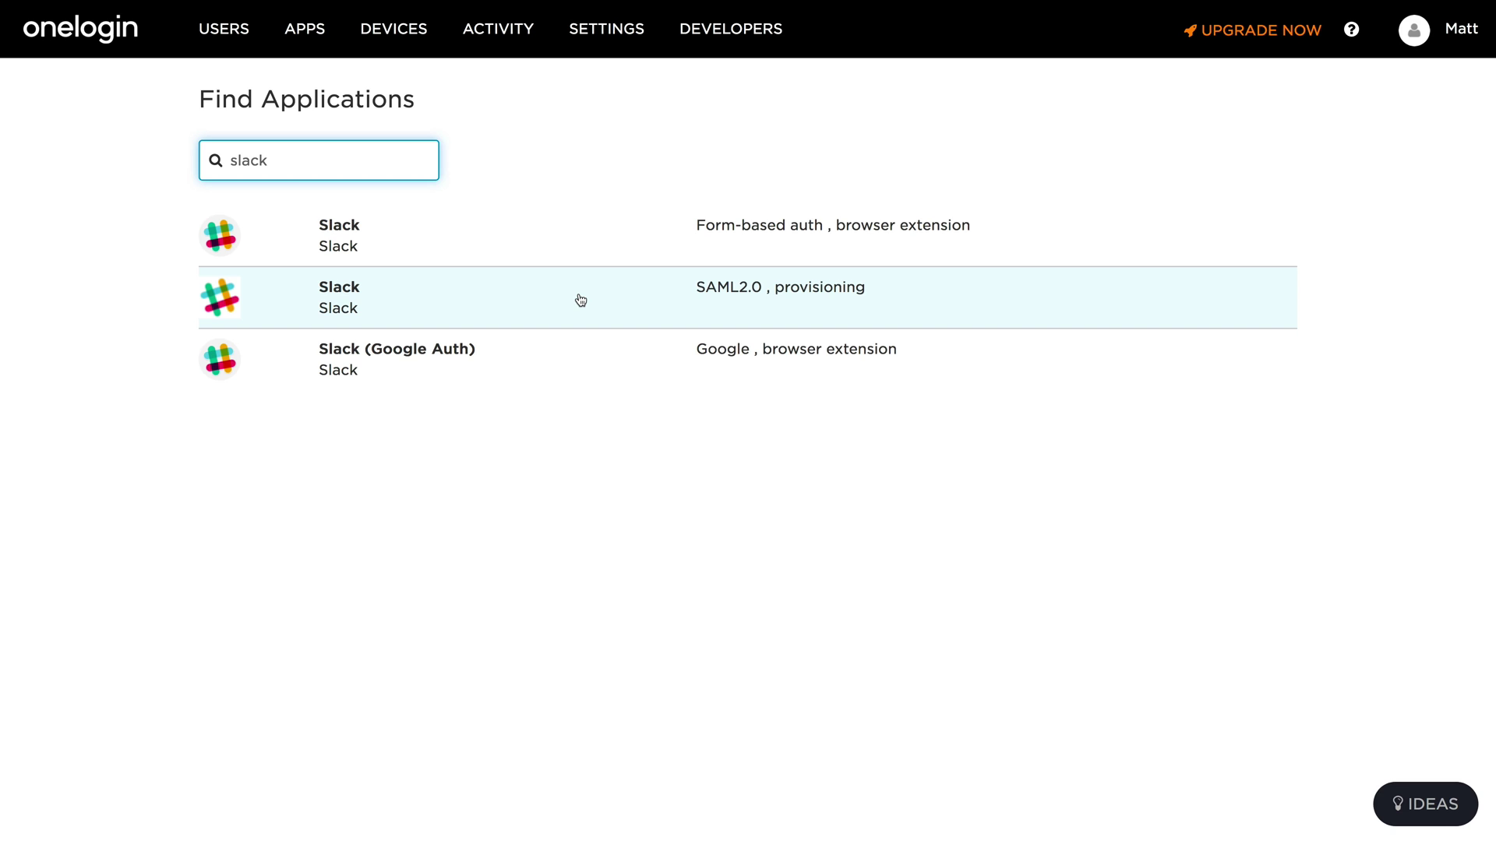
left_click(337, 311)
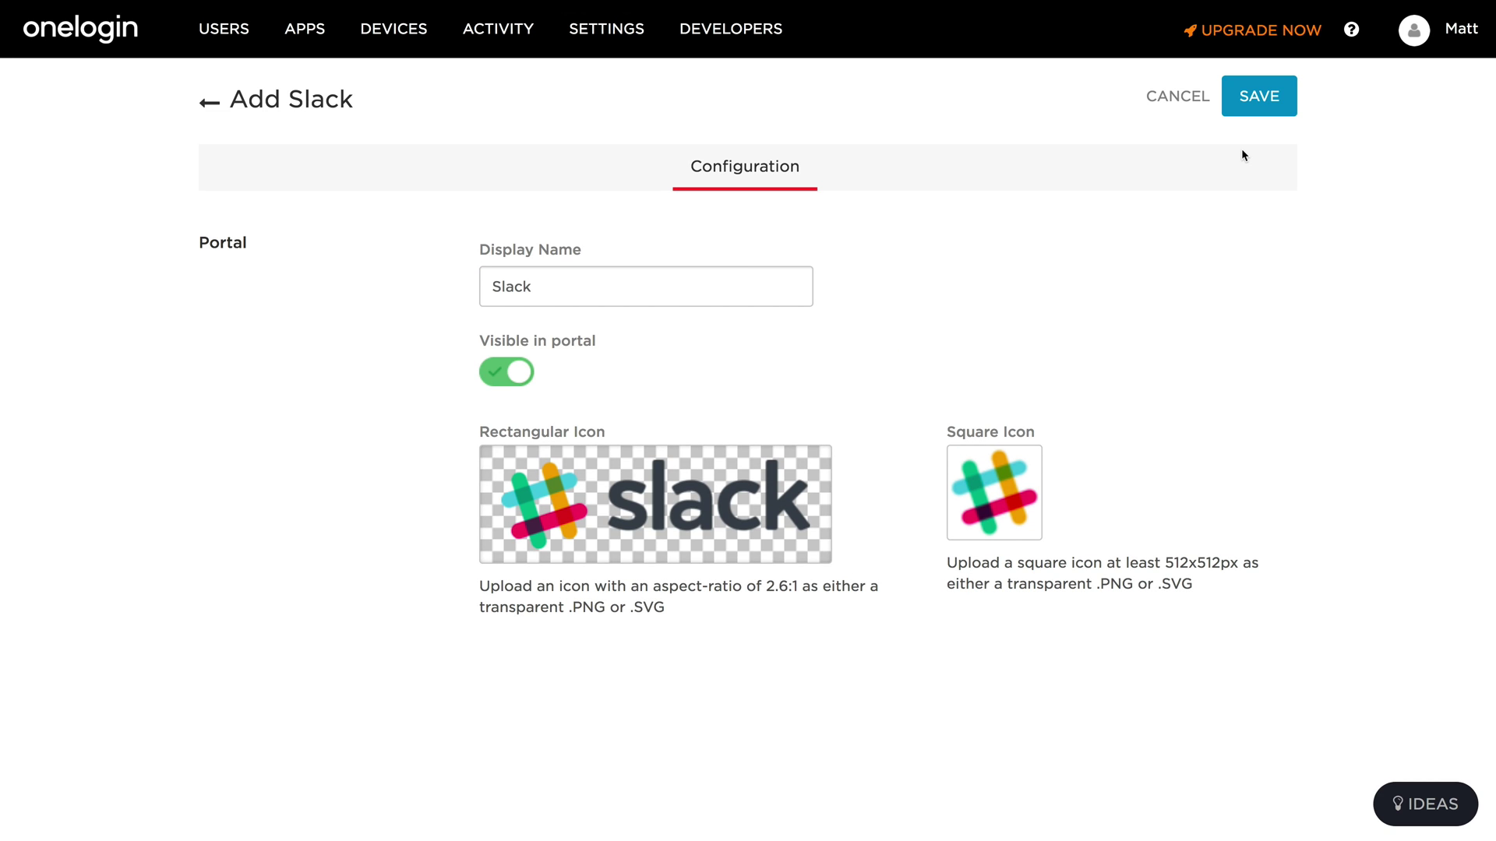
Save the new Slack app and authorize OneLogin's API access to the testmysaml workspace.
left_click(1257, 99)
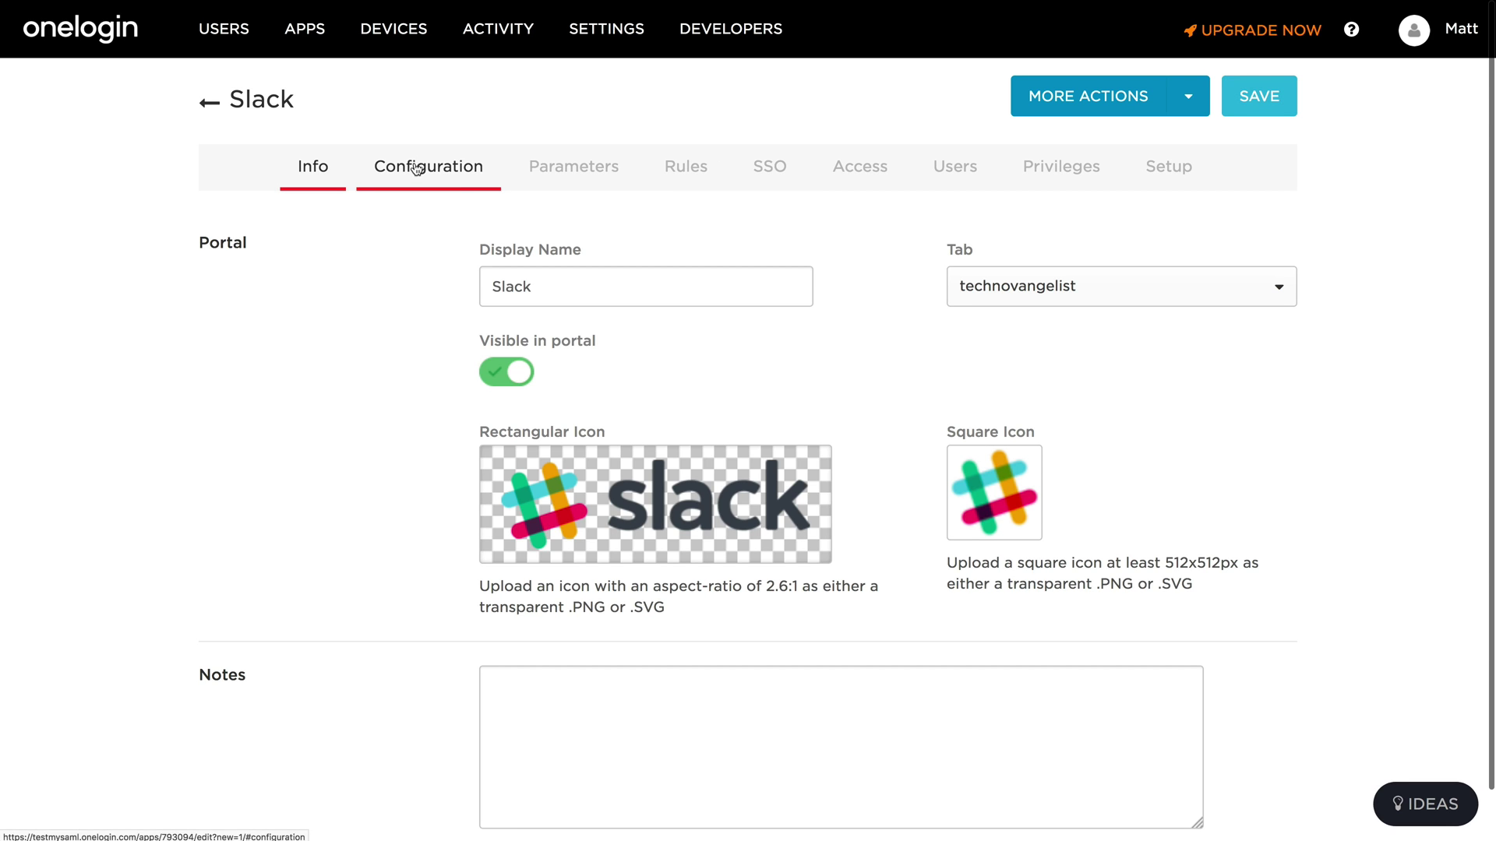
left_click(421, 166)
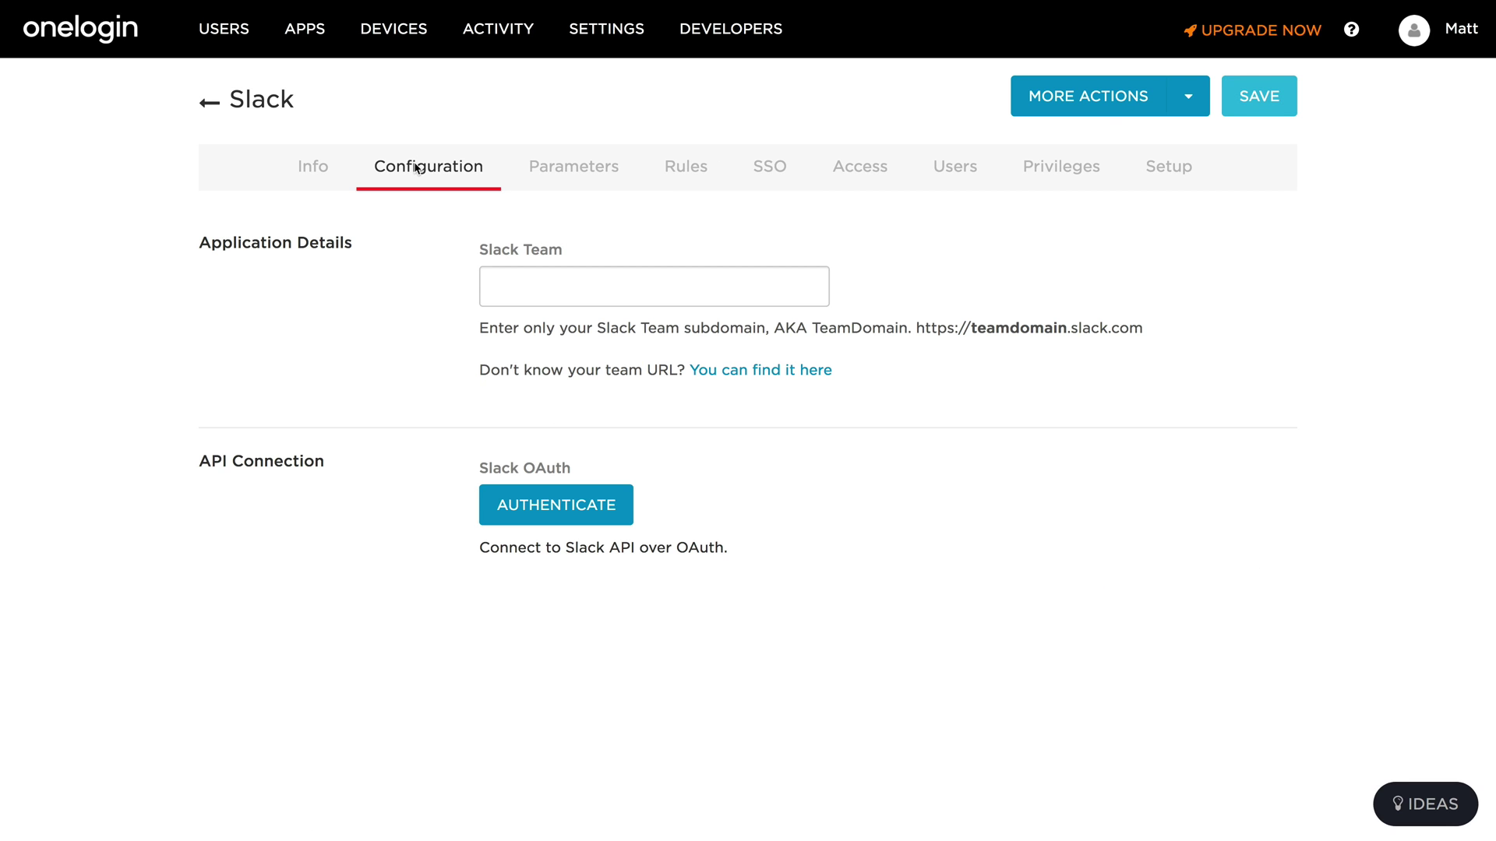
left_click(529, 509)
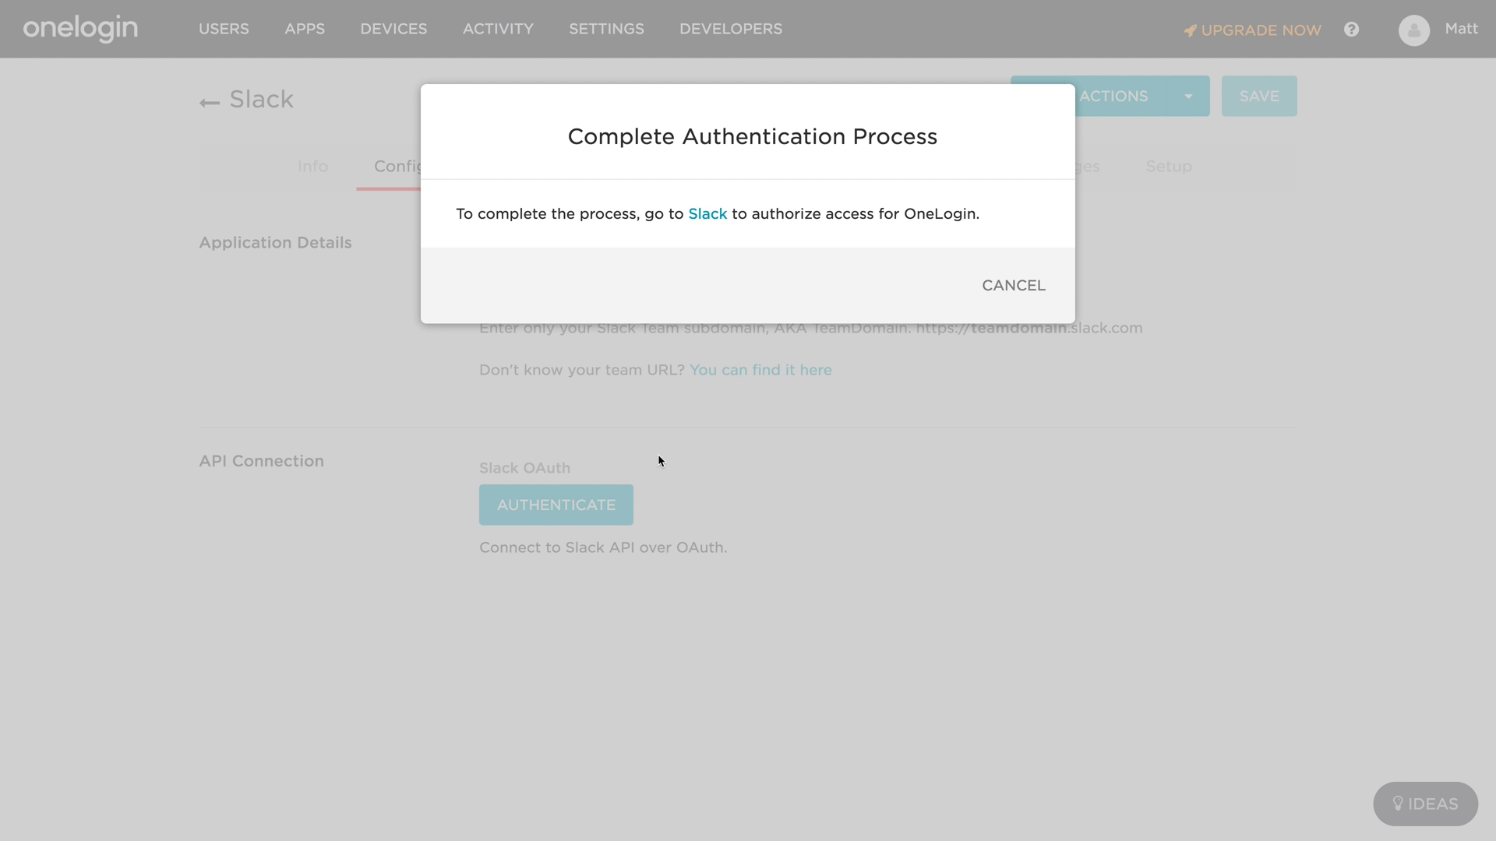
left_click(713, 215)
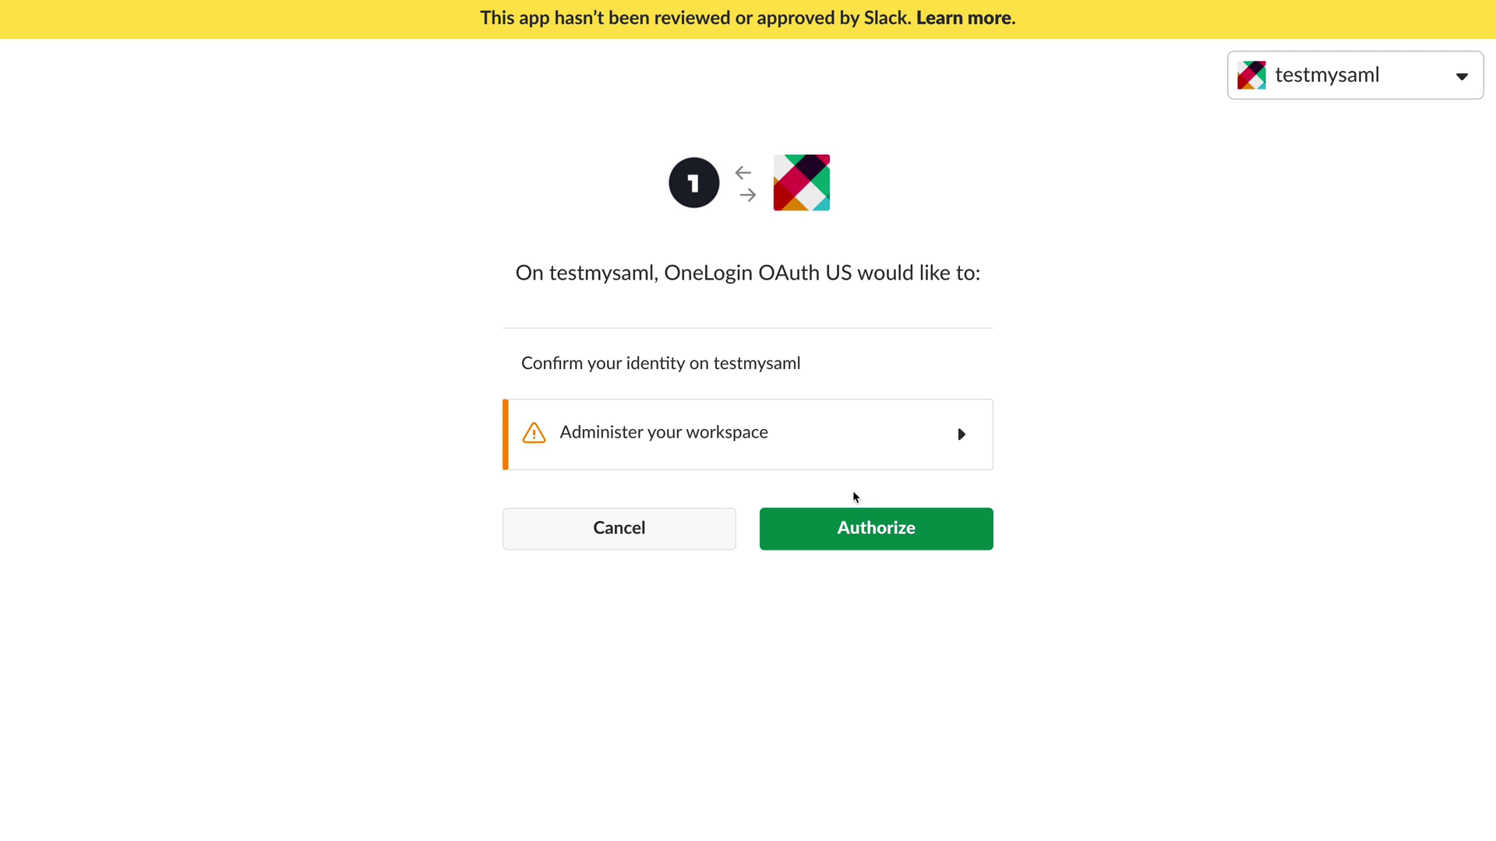
left_click(853, 531)
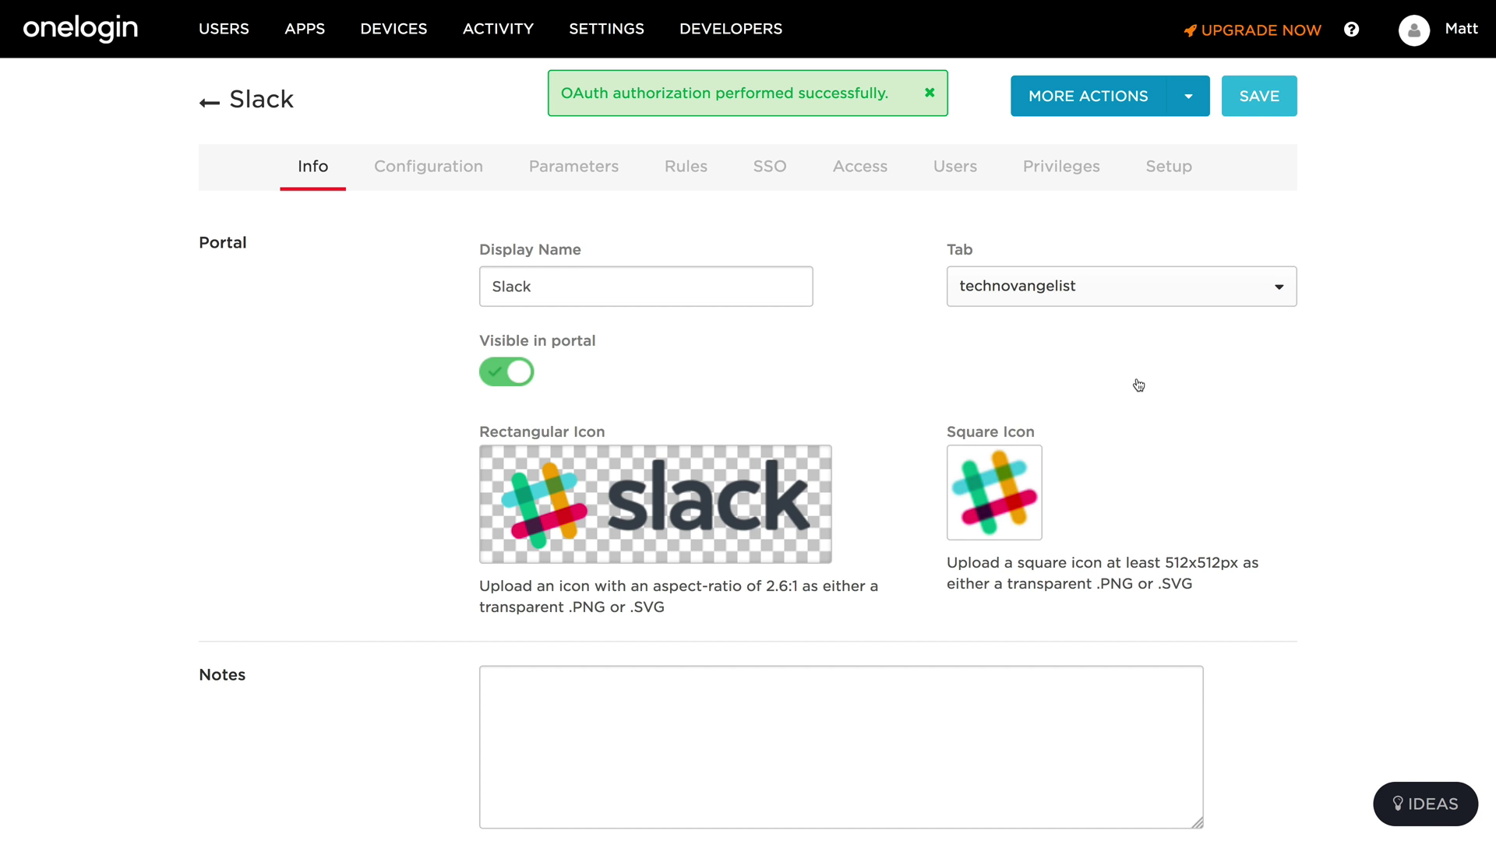
scroll(1138, 383, "down", 1)
scroll(1138, 383, "up", 1)
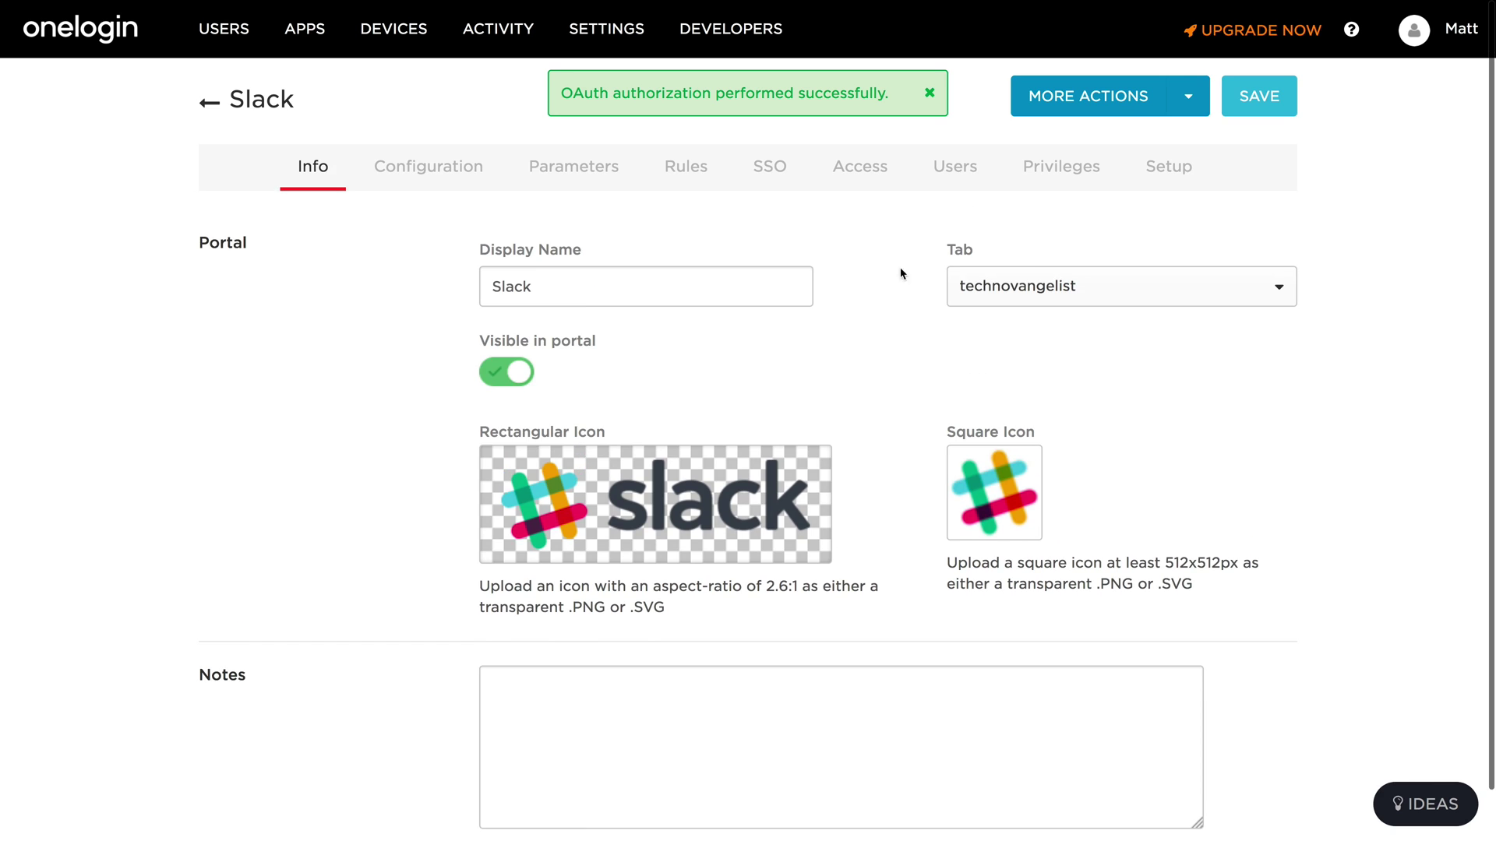
Set the Slack app's Slack Team to testmysaml and save it.
left_click(465, 171)
left_click(534, 289)
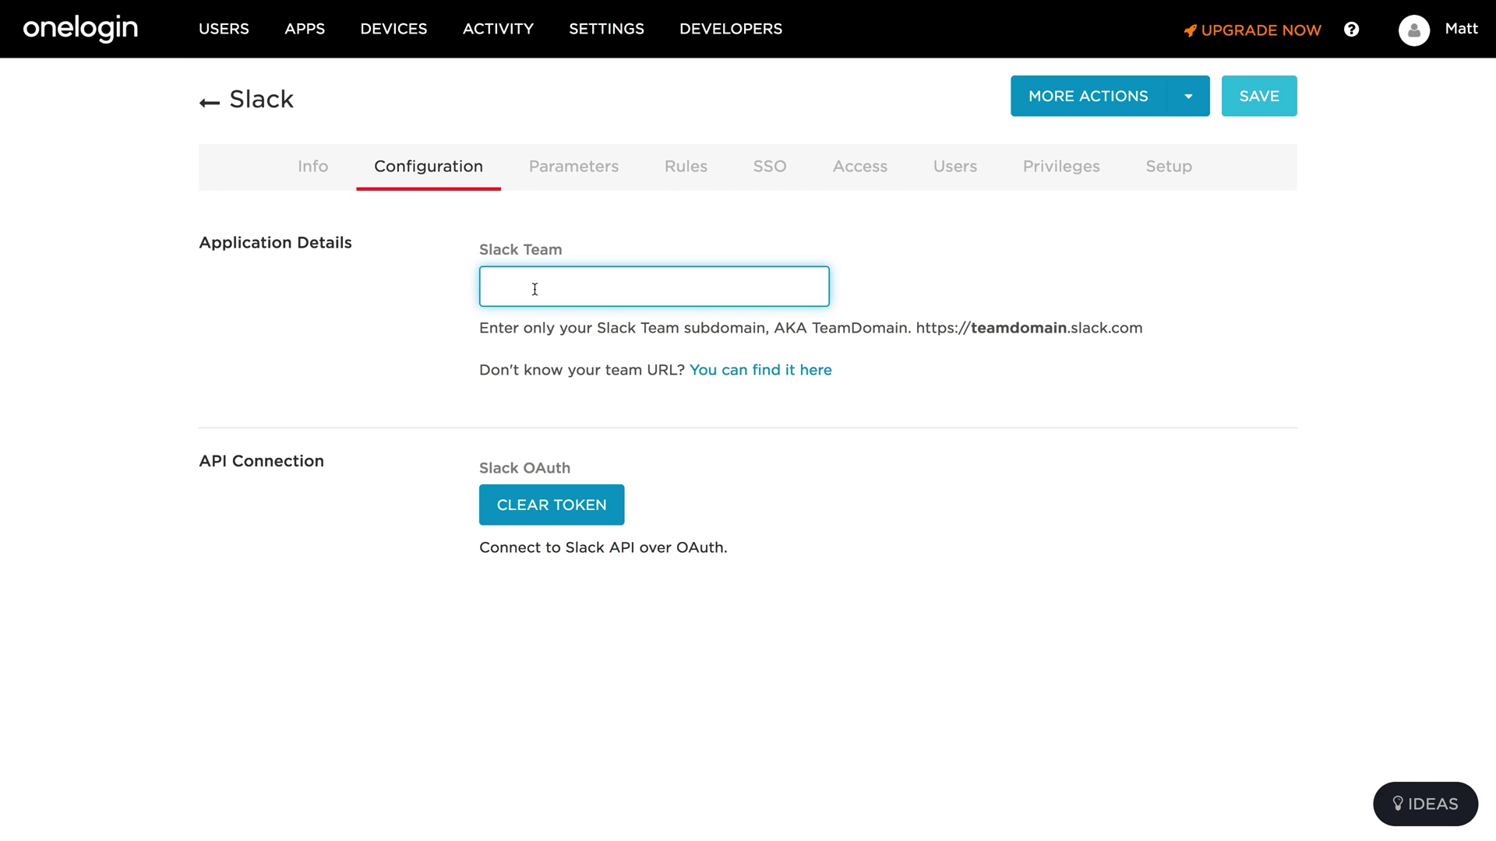
type("testmysaml")
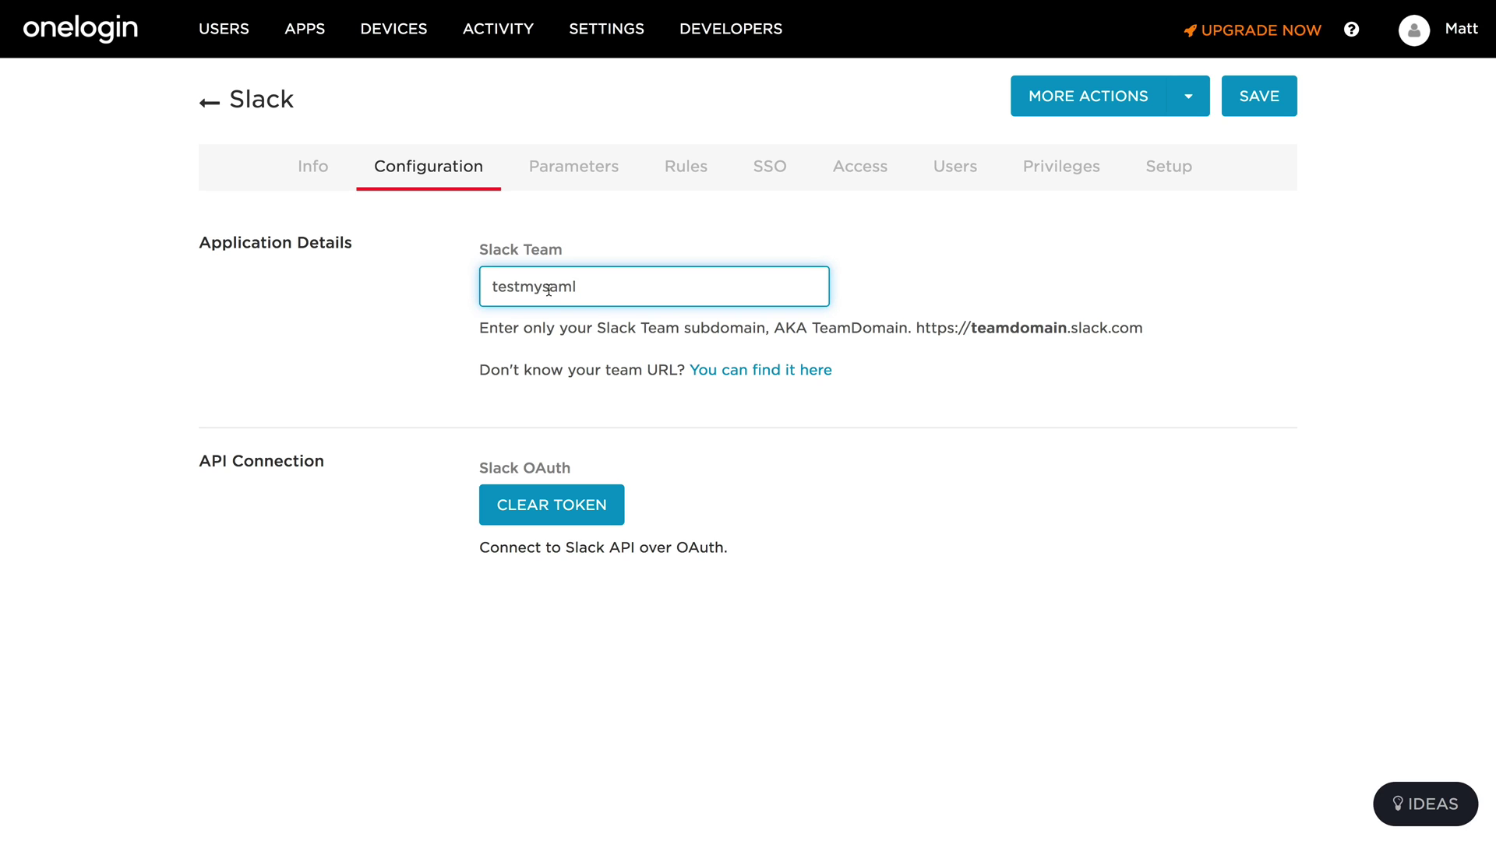
left_click(1276, 95)
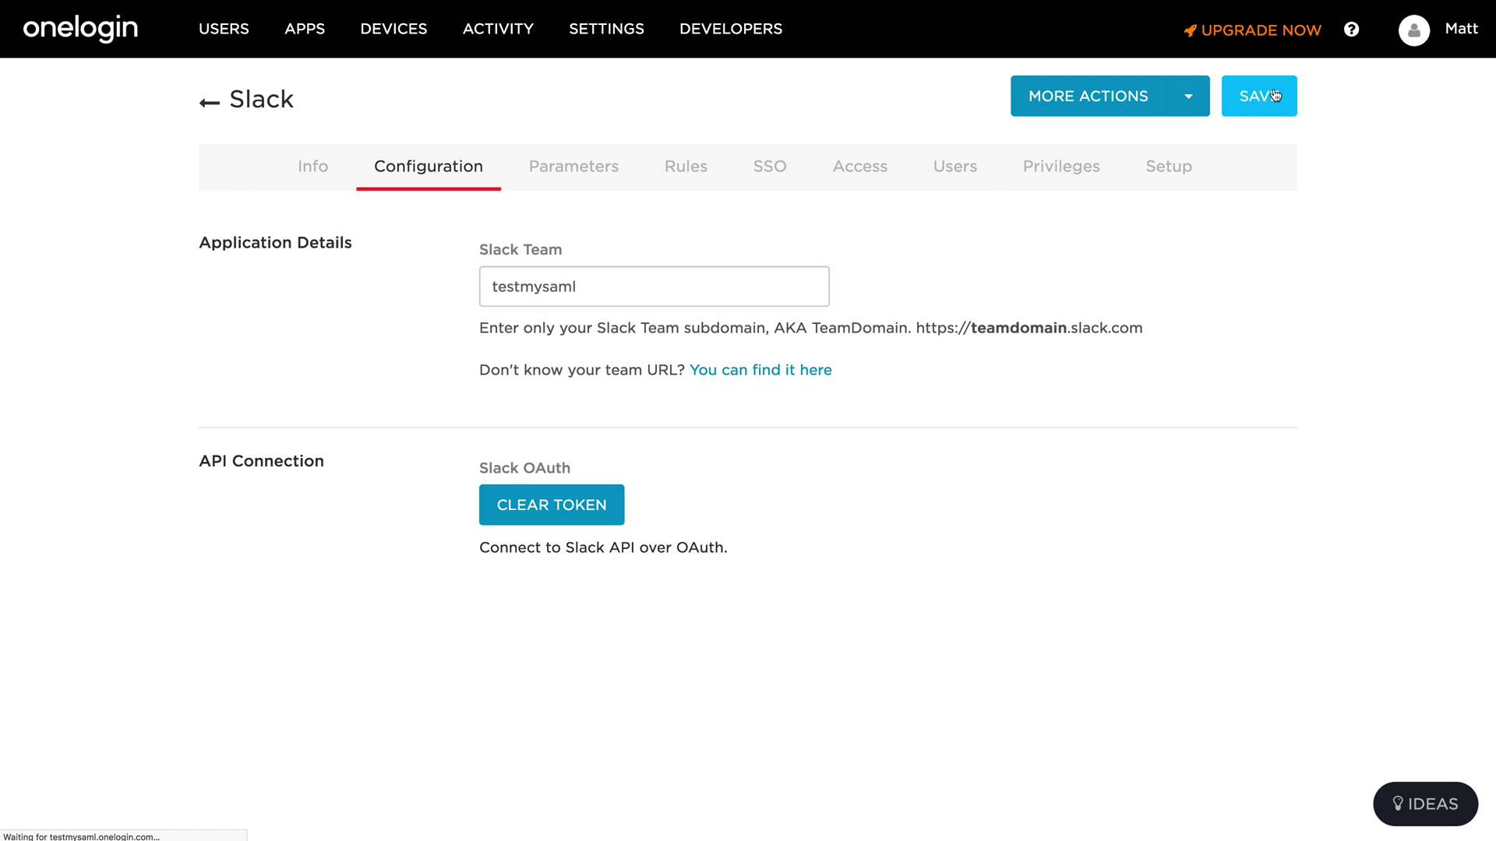
left_click(766, 166)
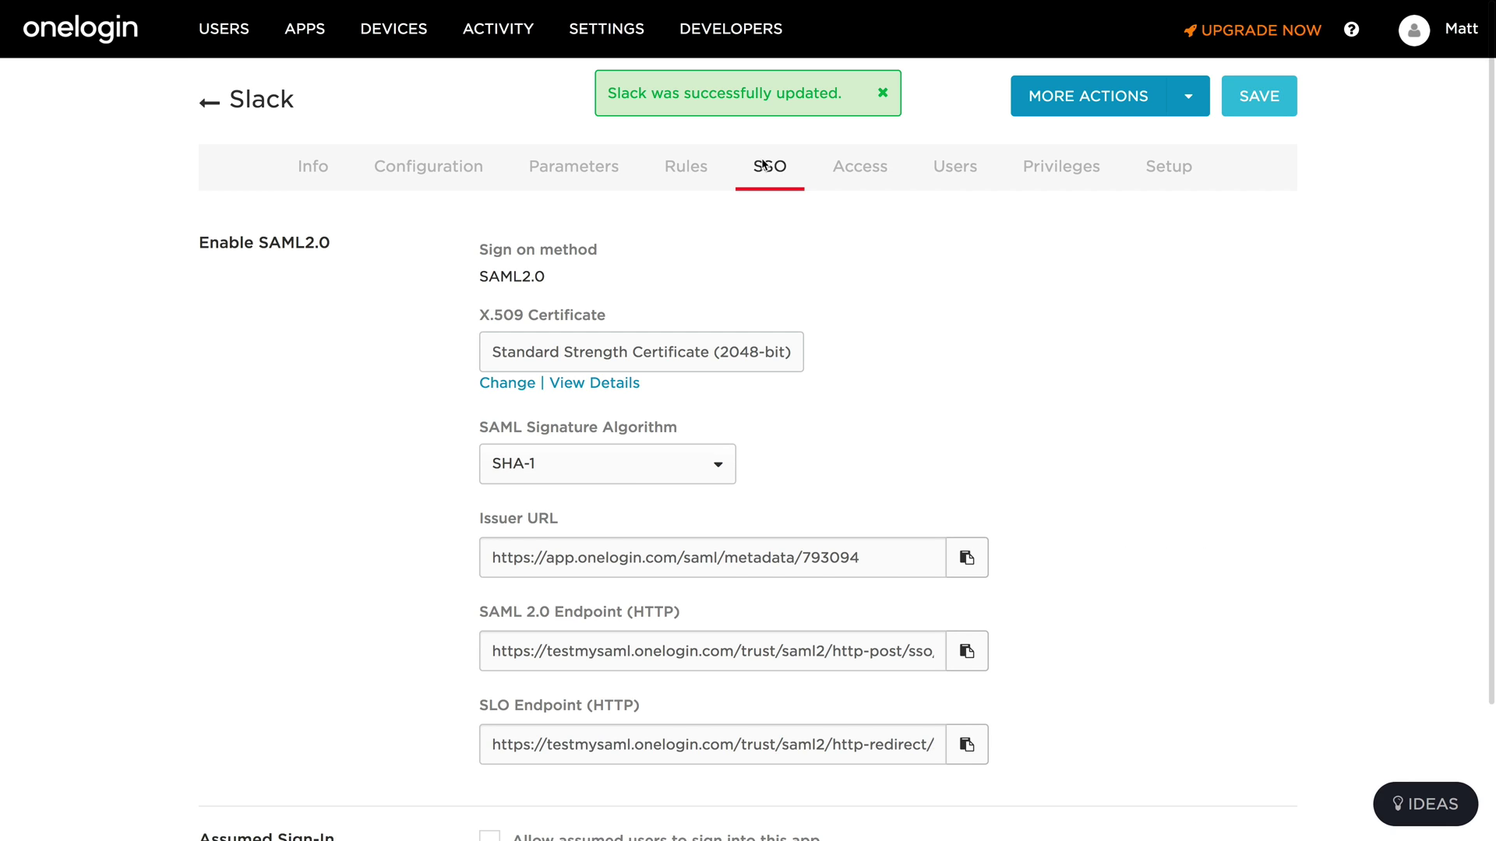
Copy OneLogin's SAML 2.0 Endpoint URL into Slack's SAML 2.0 Endpoint field.
scroll(857, 390, "down", 2)
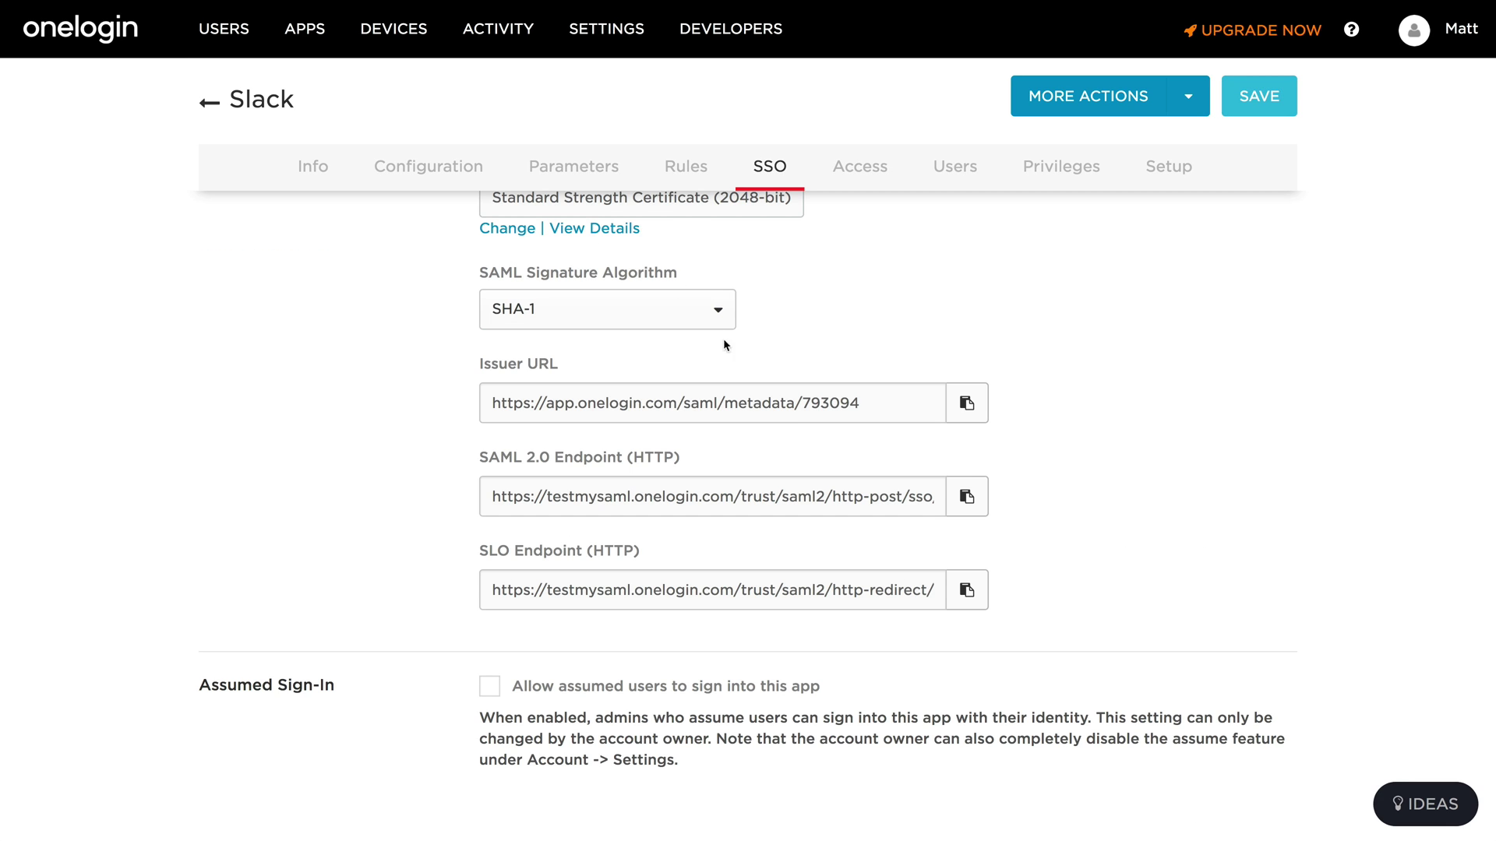
left_click(968, 498)
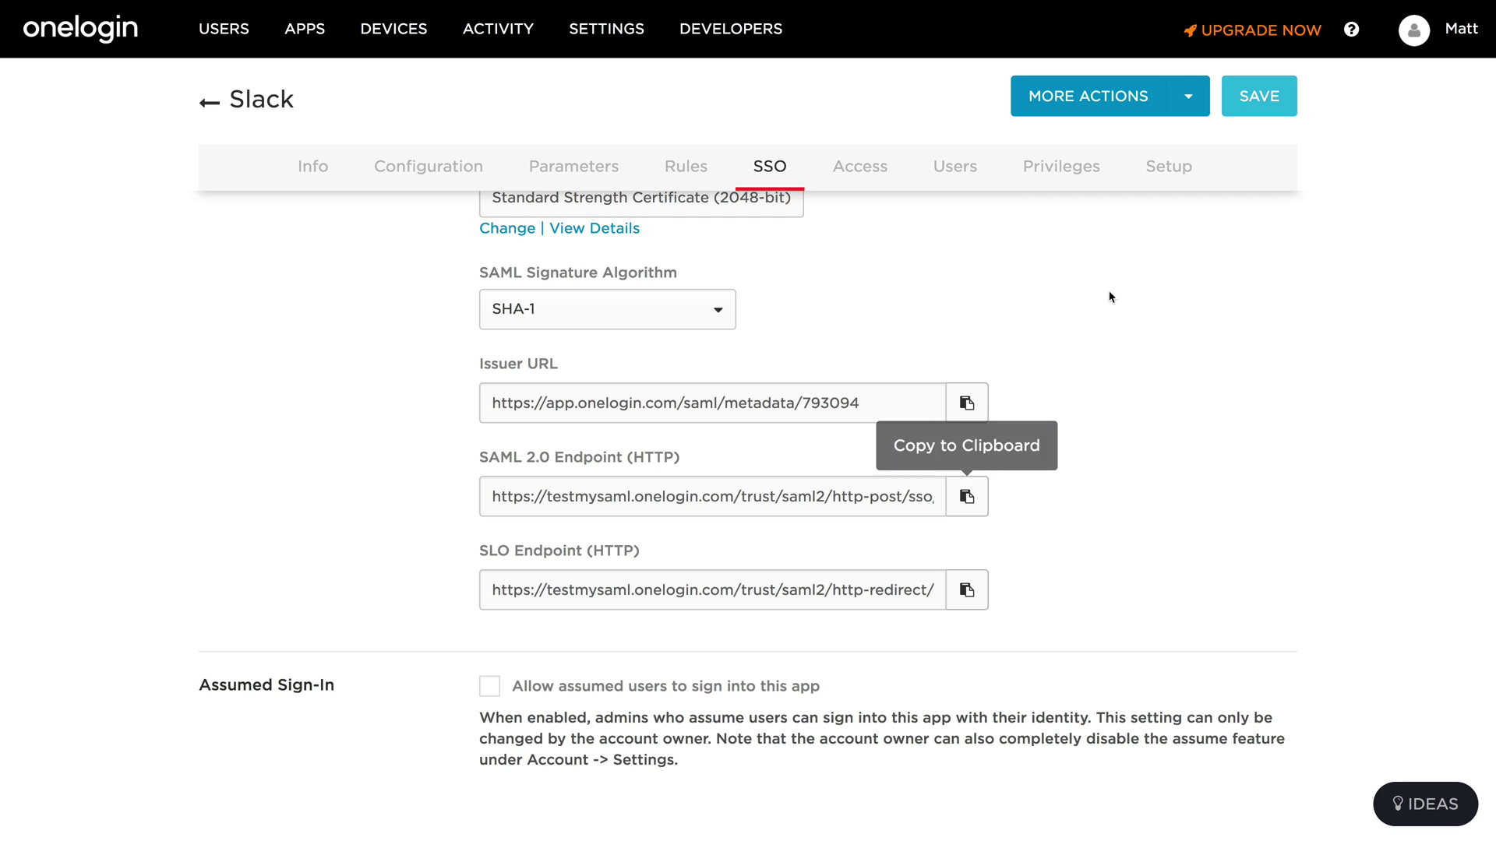
left_click(1096, 4)
left_click(831, 214)
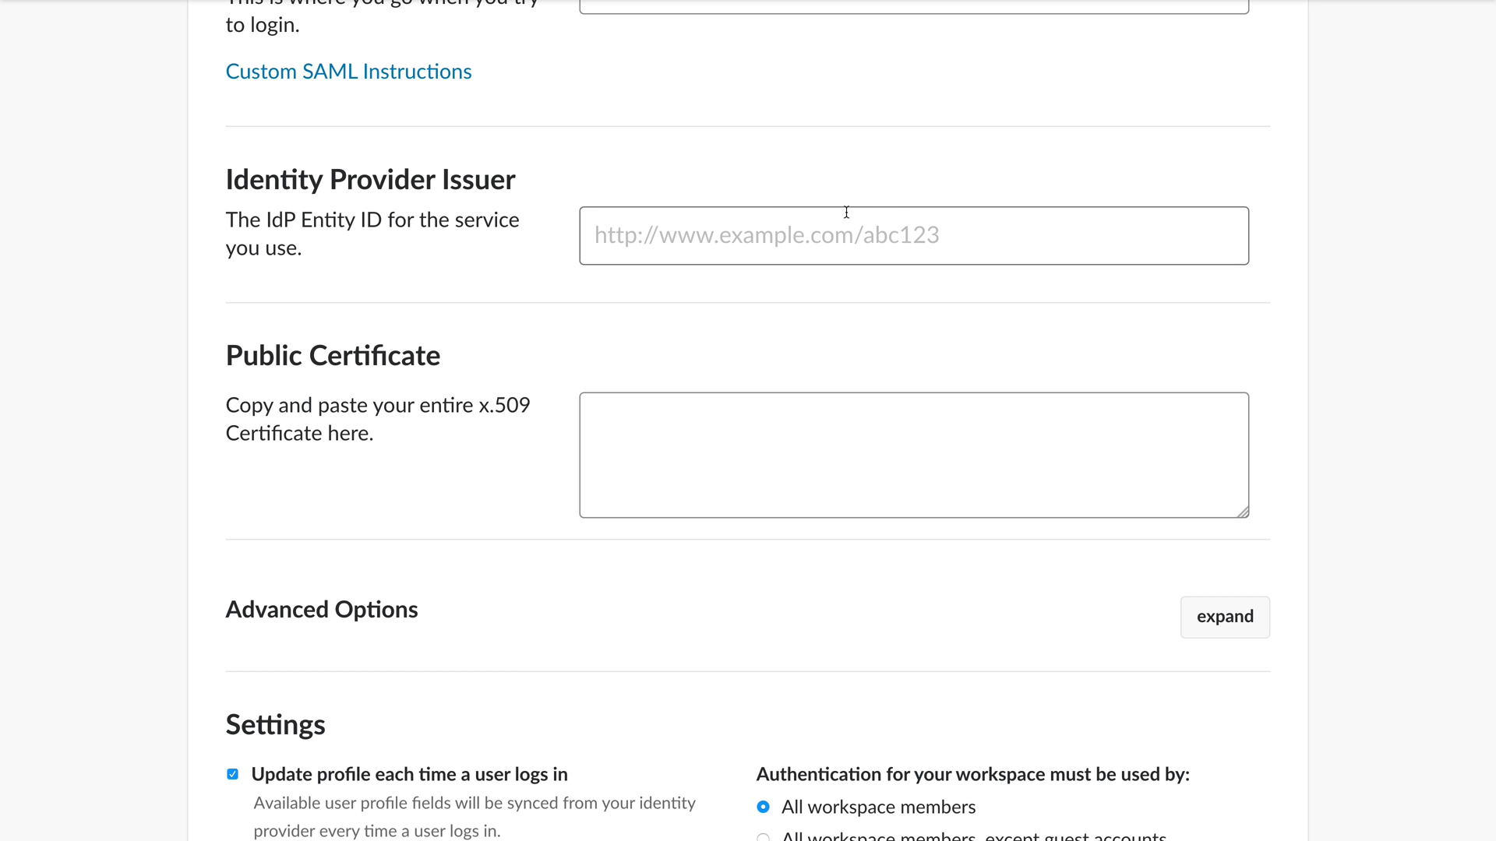
scroll(779, 248, "up", 3)
left_click(735, 173)
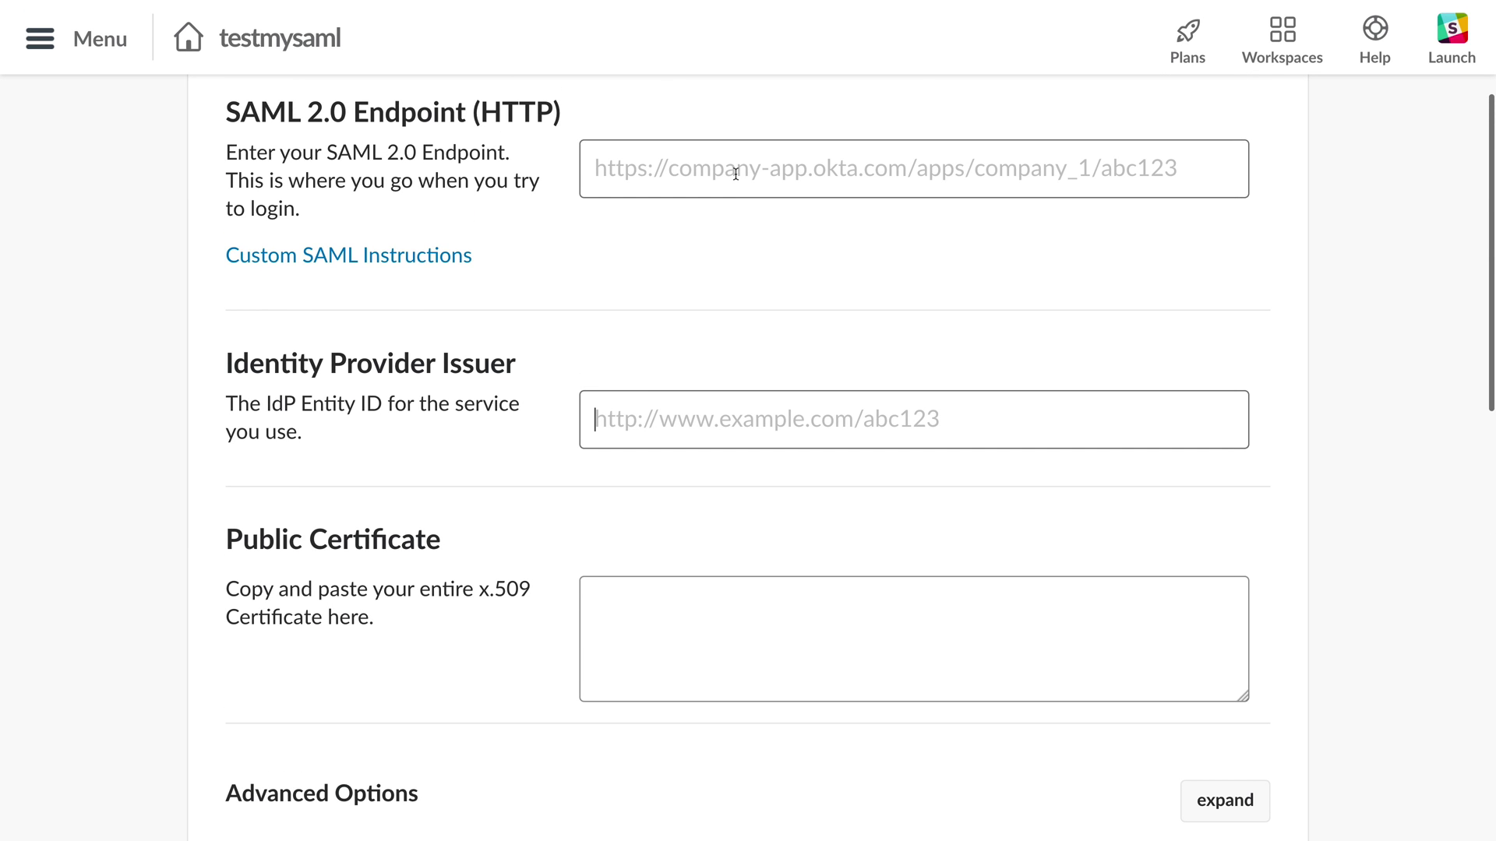
key("ctrl+v")
Copy OneLogin's Issuer URL into Slack's Identity Provider Issuer field.
left_click(692, 426)
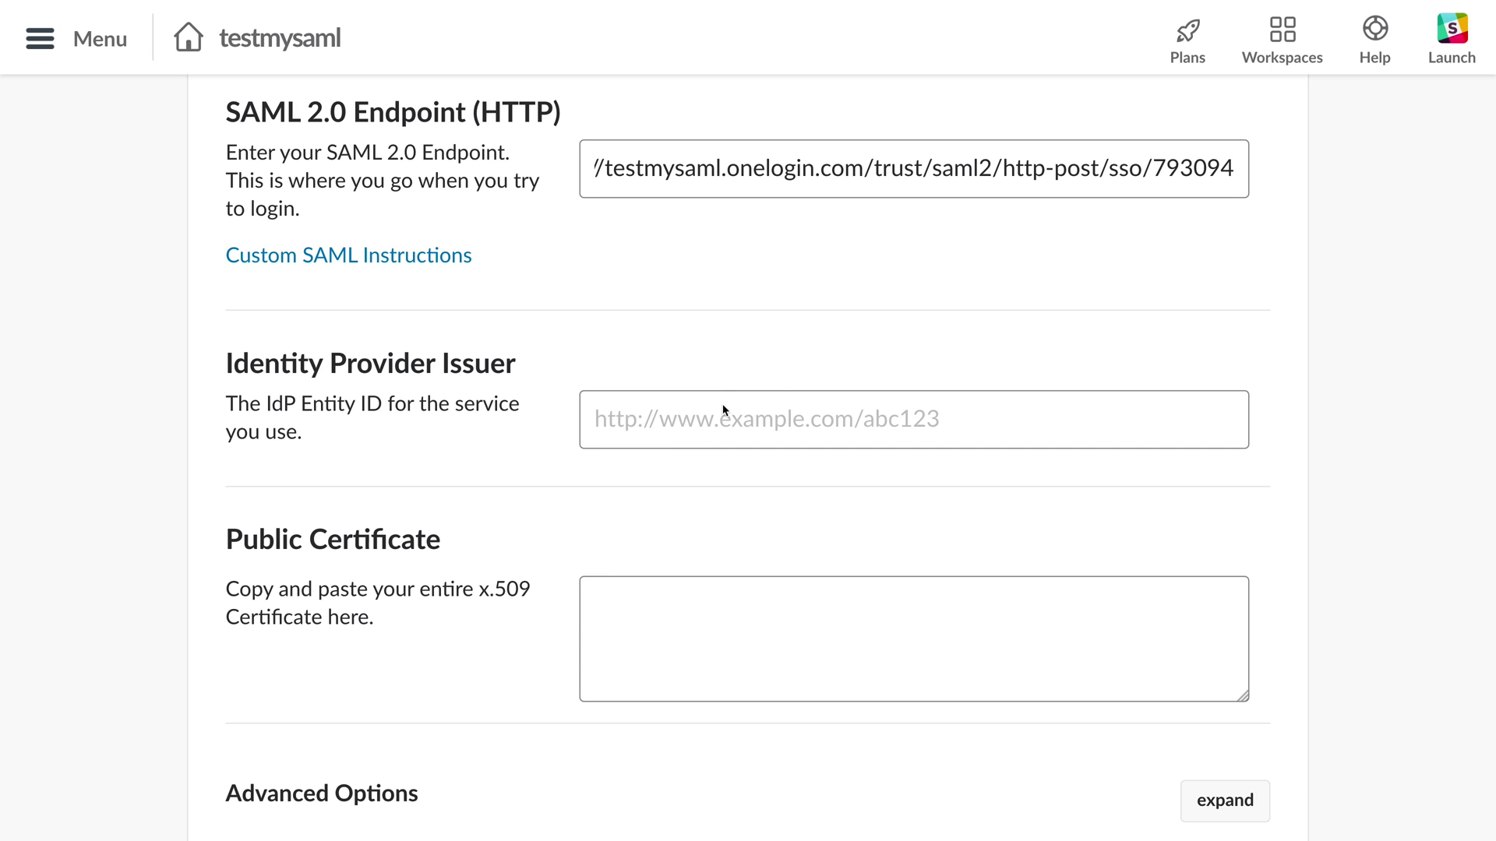
key("ctrl+Tab")
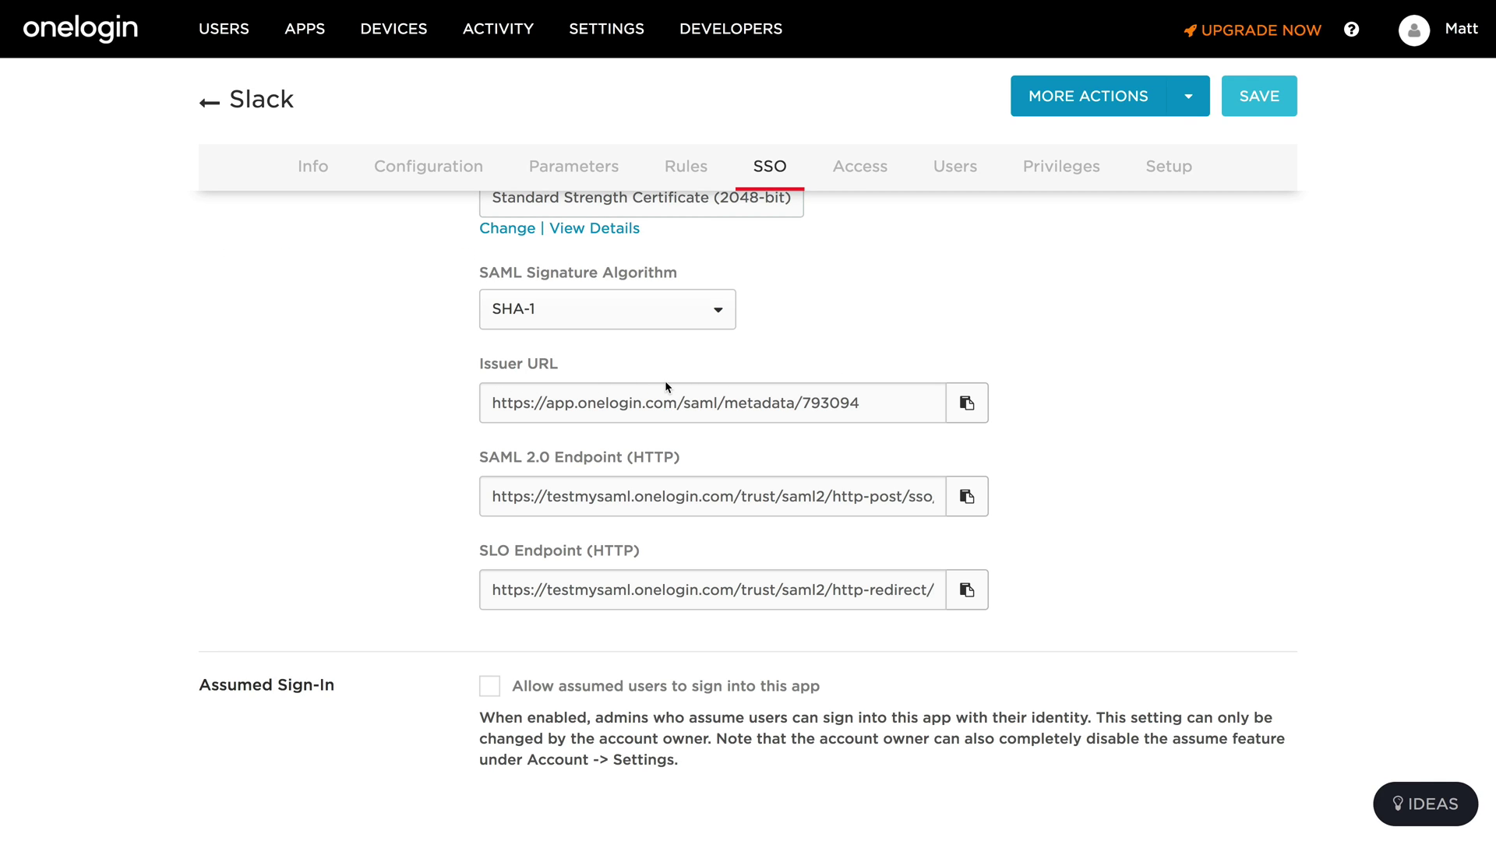
left_click(968, 404)
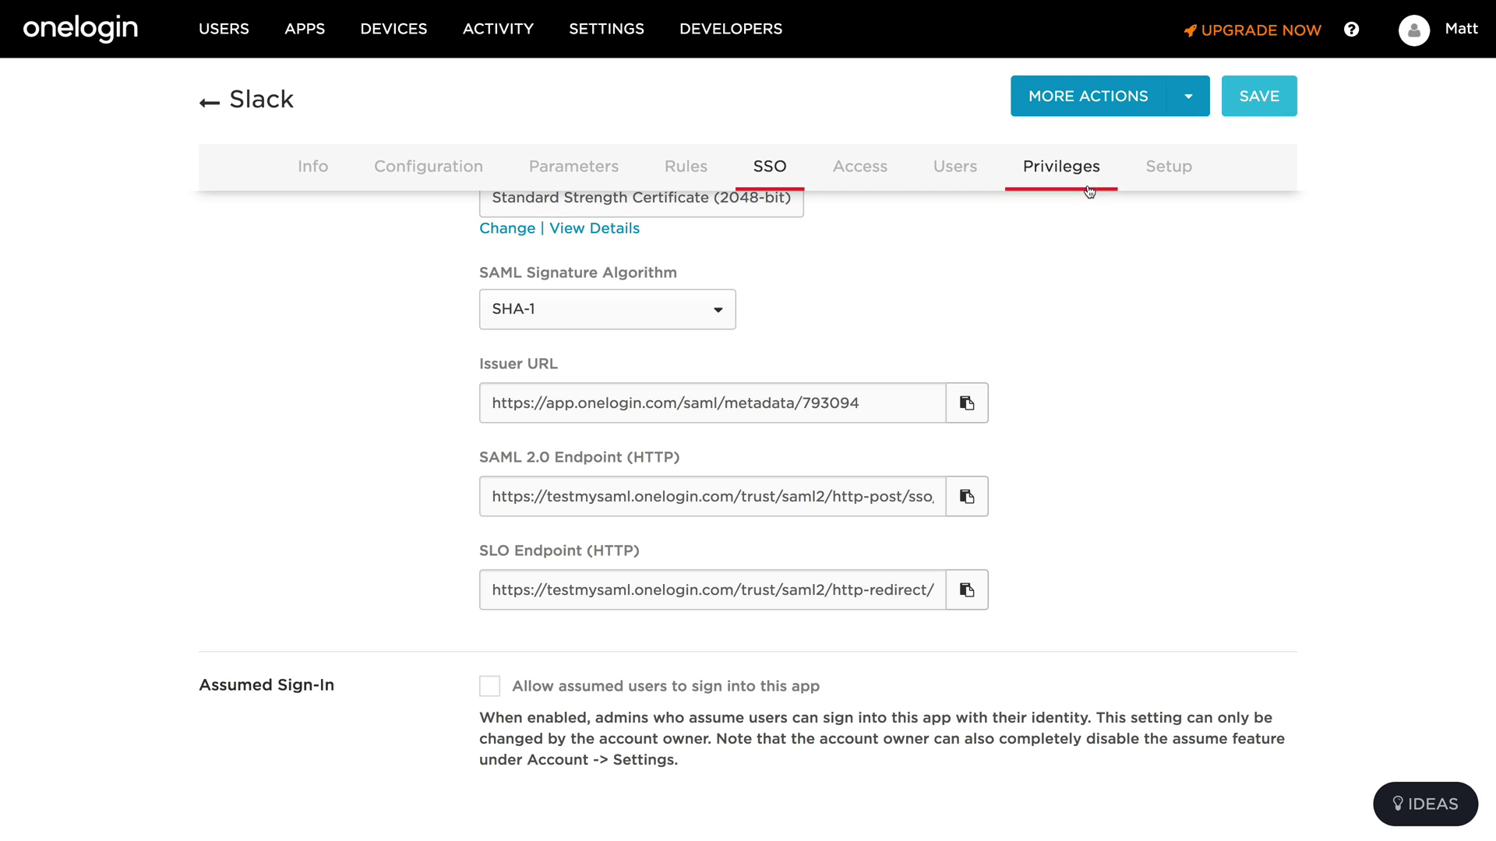
left_click(966, 403)
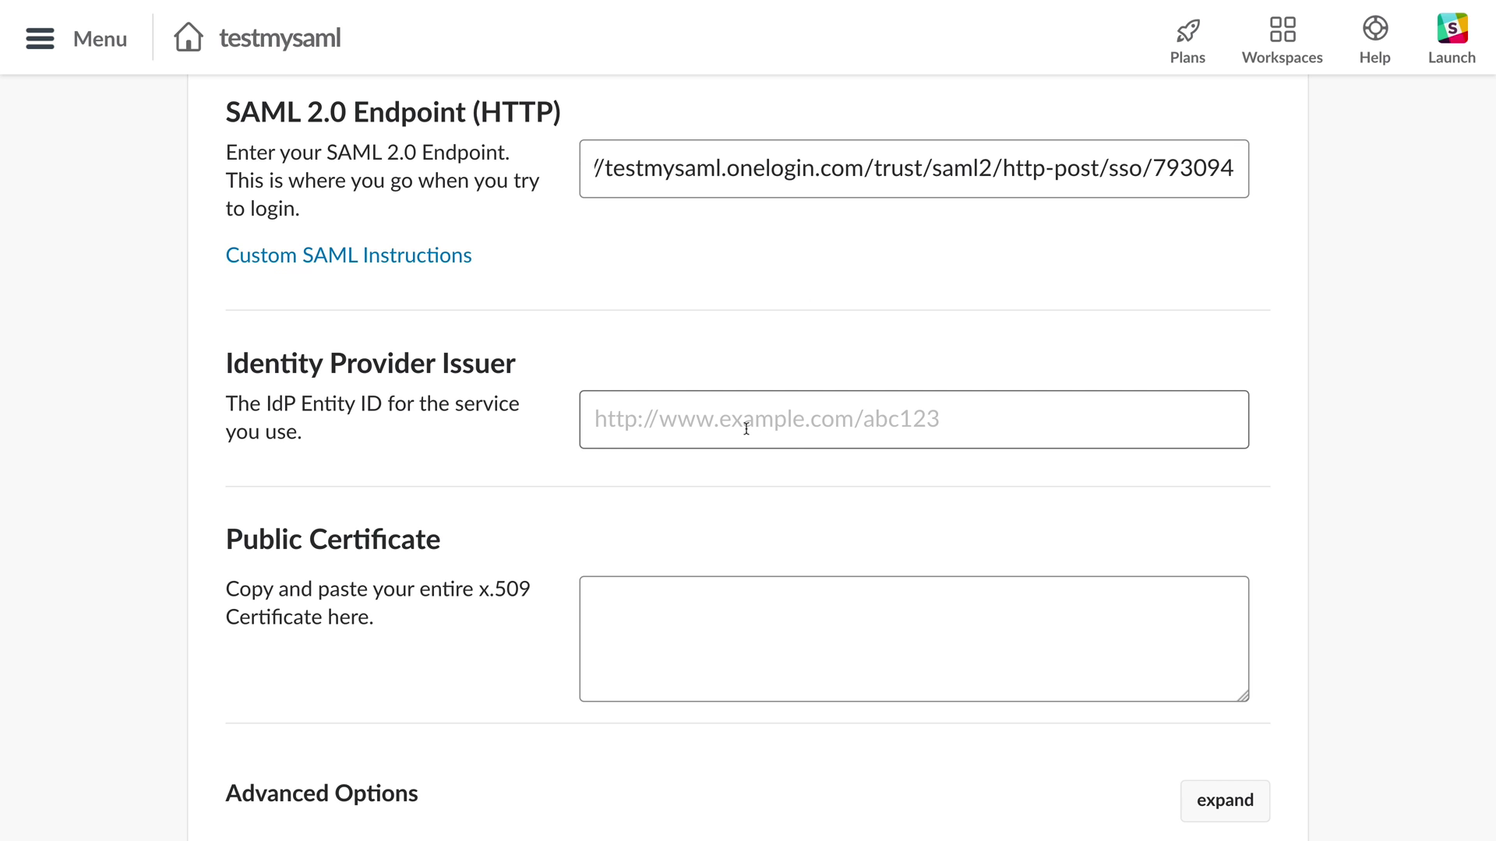
left_click(728, 420)
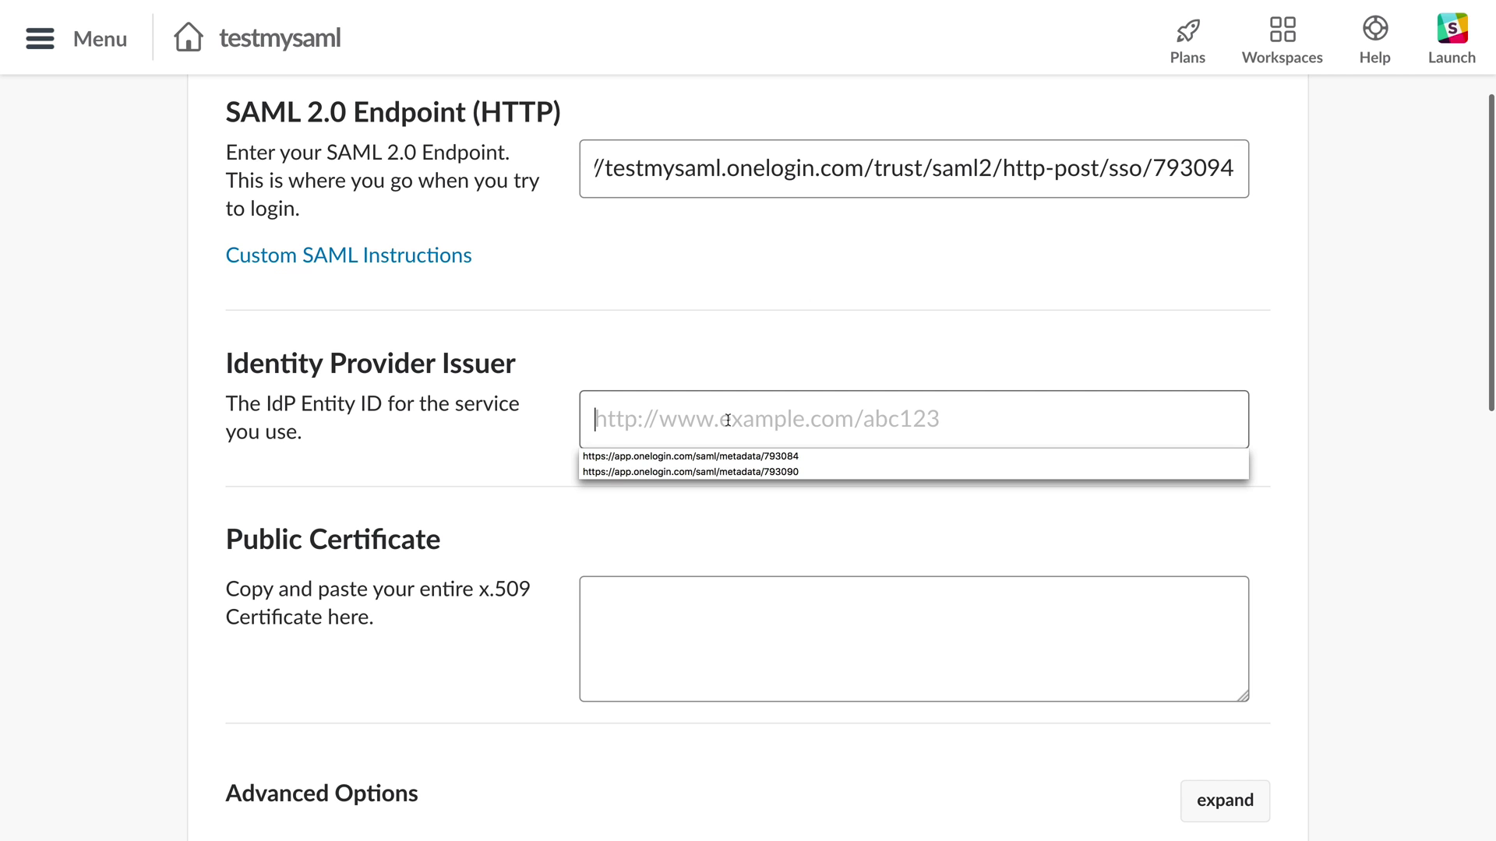
key("ctrl+v")
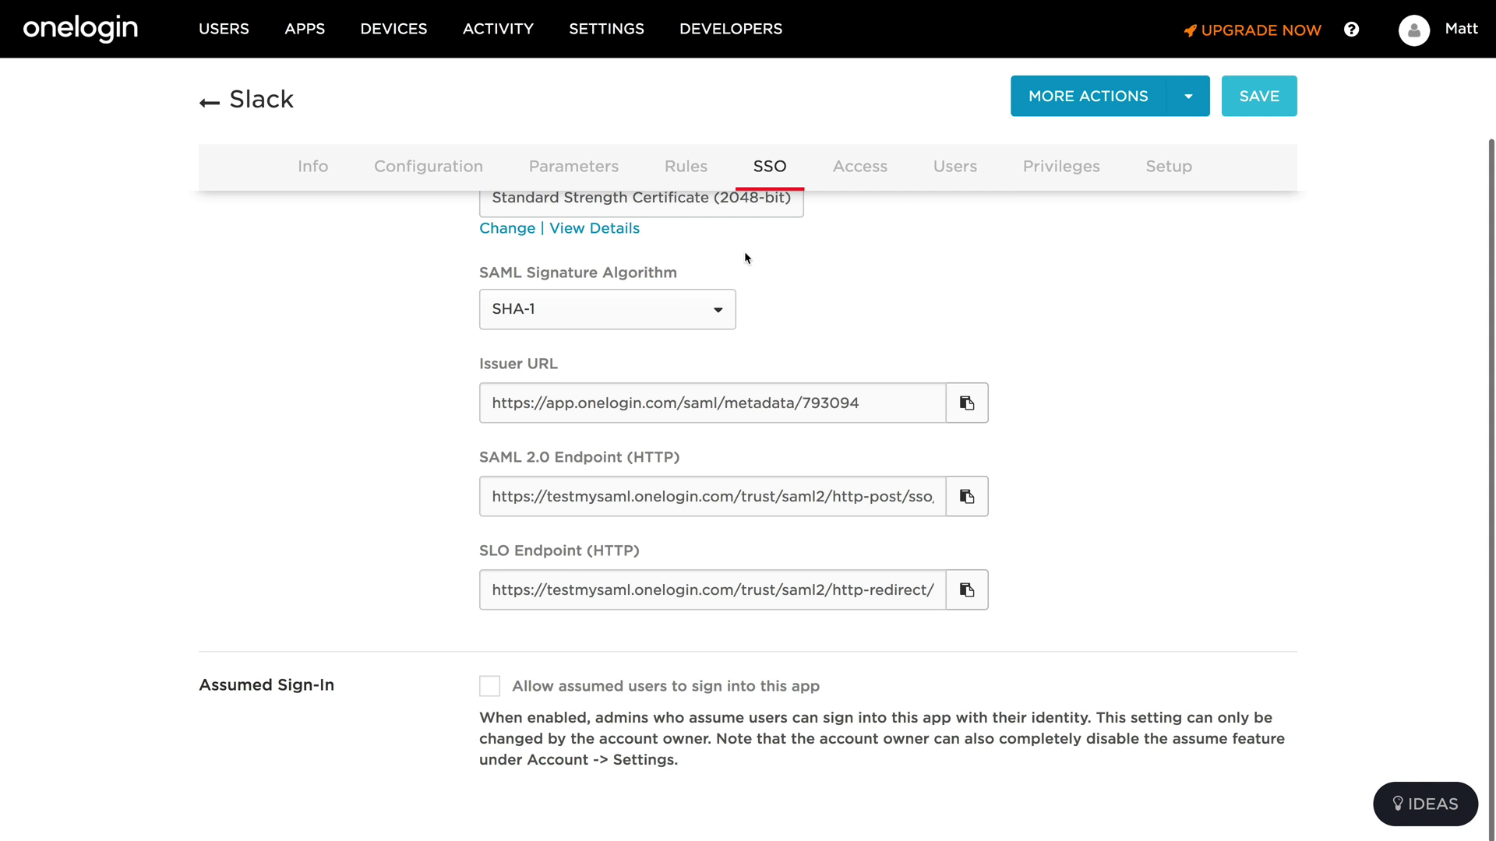
Paste OneLogin's X.509 certificate into Slack's Public Certificate box.
scroll(701, 273, "up", 2)
left_click(573, 359)
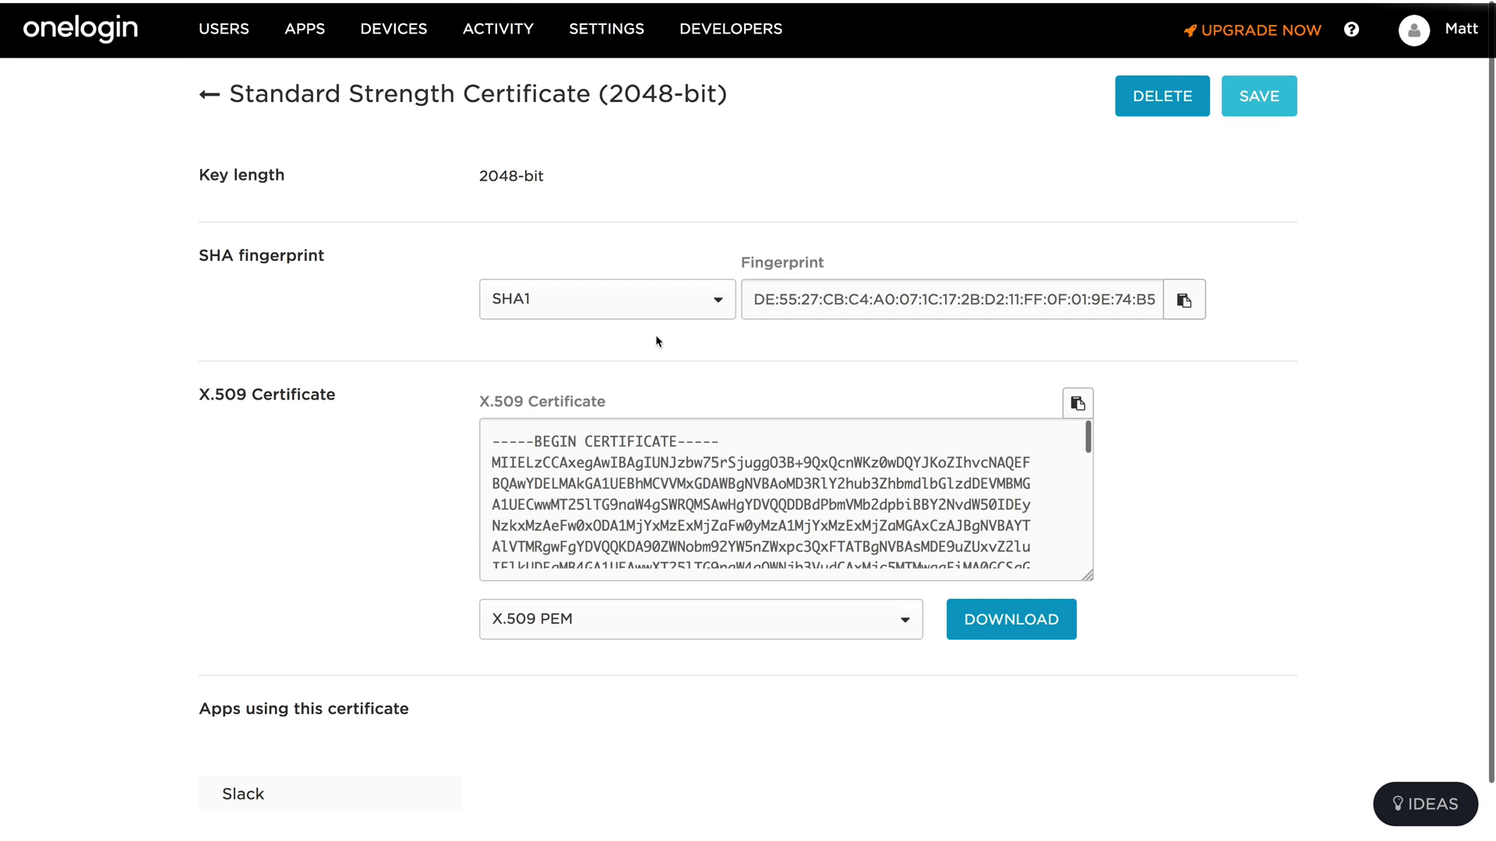
left_click(1081, 407)
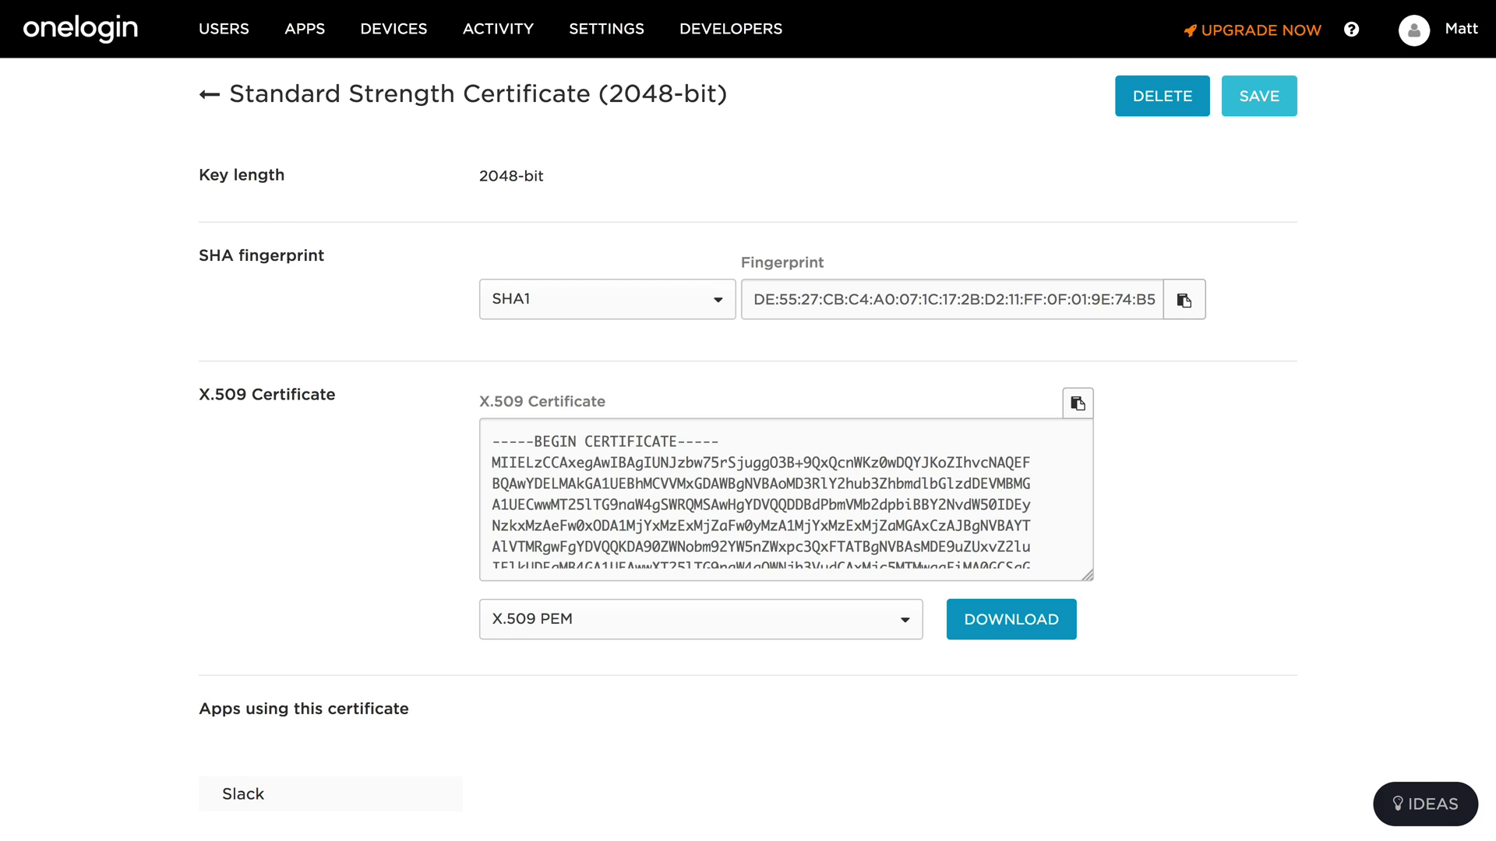
key("ctrl+Tab")
left_click(687, 700)
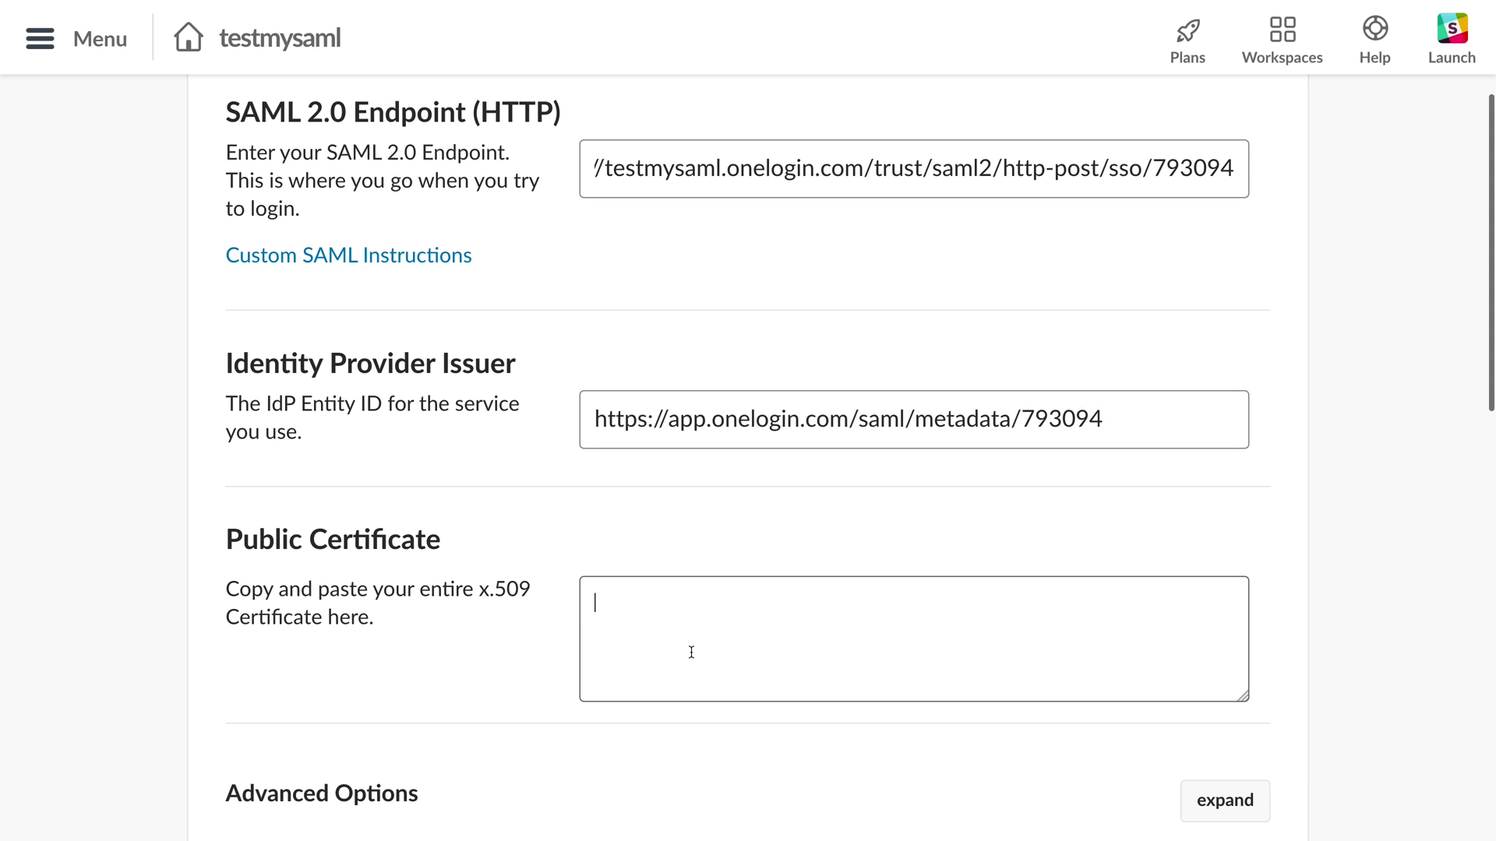
key("ctrl+v")
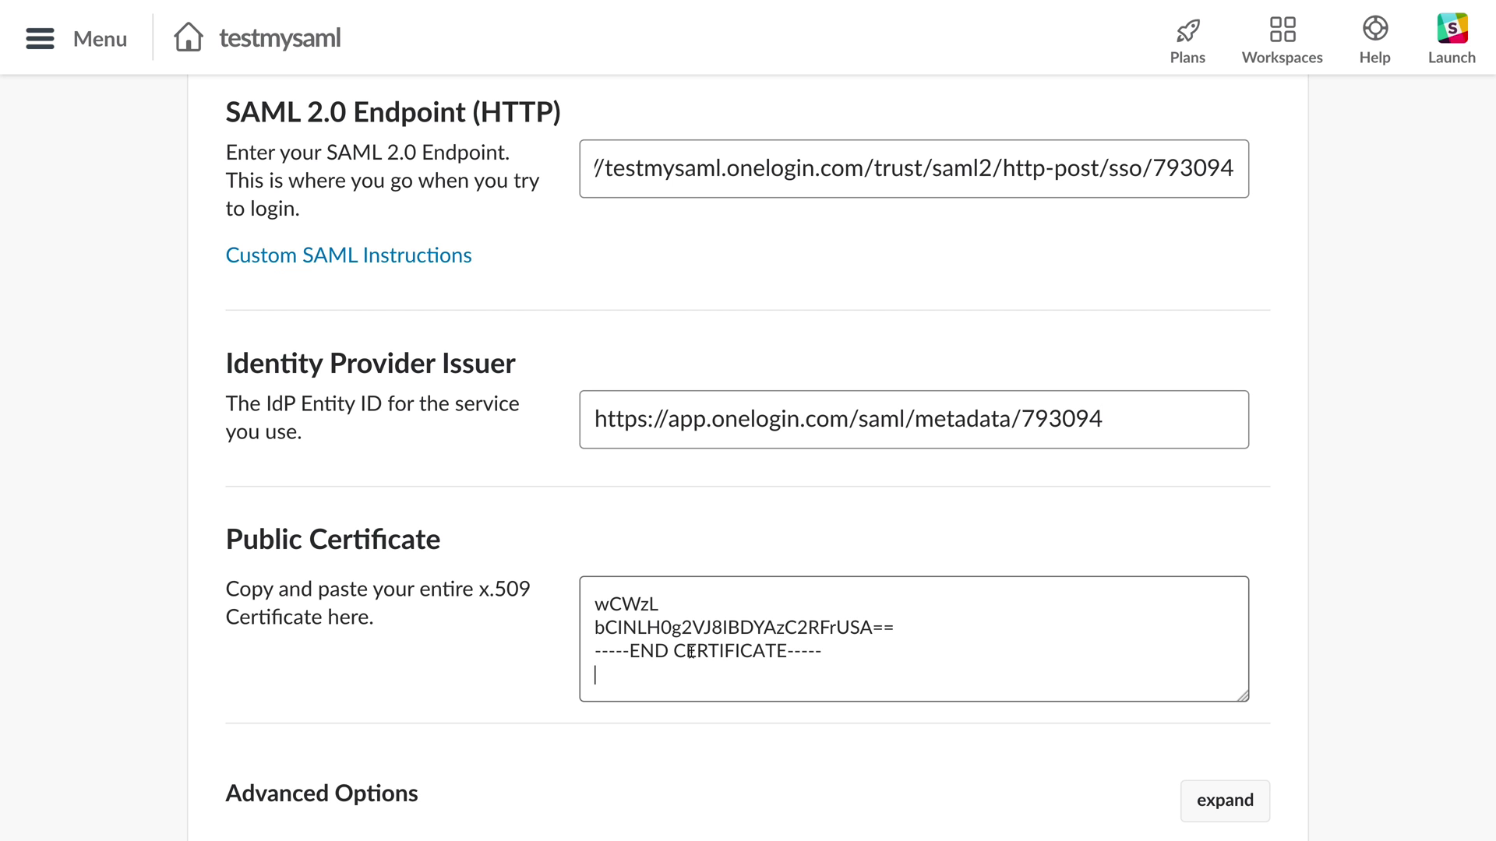
scroll(690, 651, "down", 4)
Review the Advanced Options signing settings and save the SAML configuration.
left_click(1226, 518)
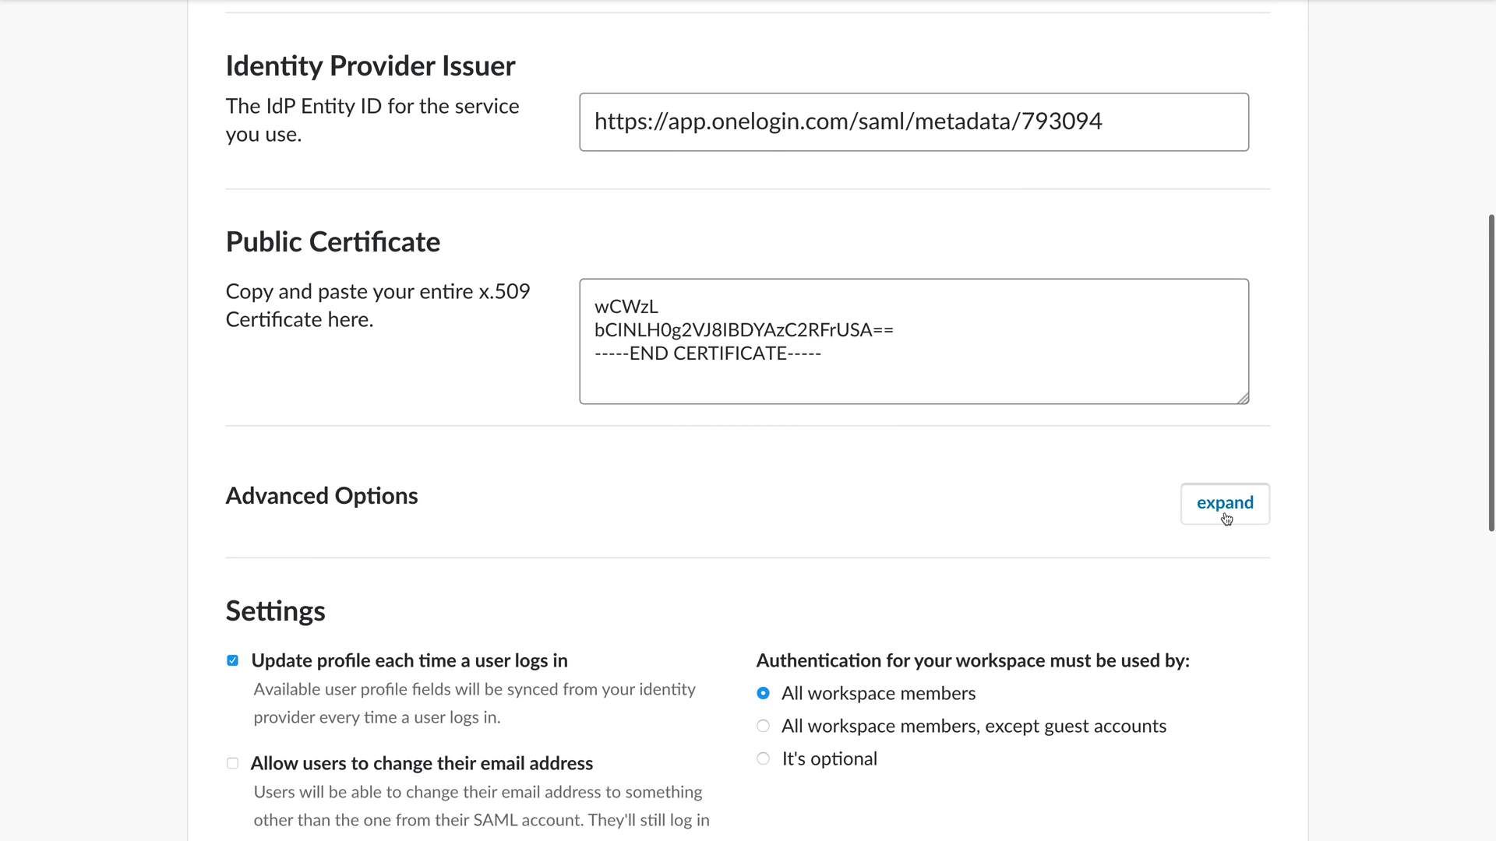
scroll(1226, 519, "down", 5)
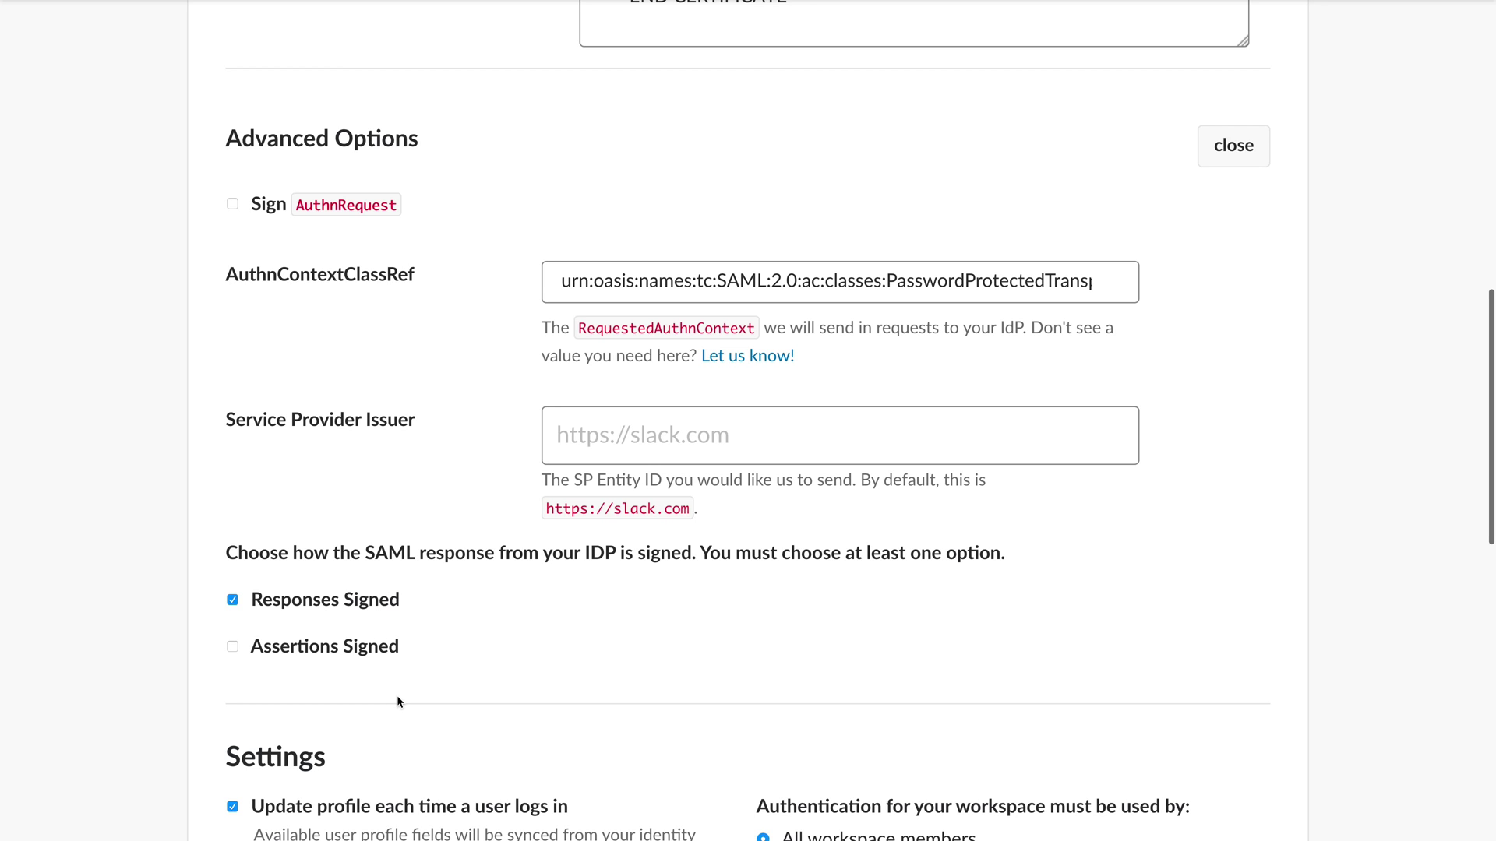
scroll(396, 695, "down", 9)
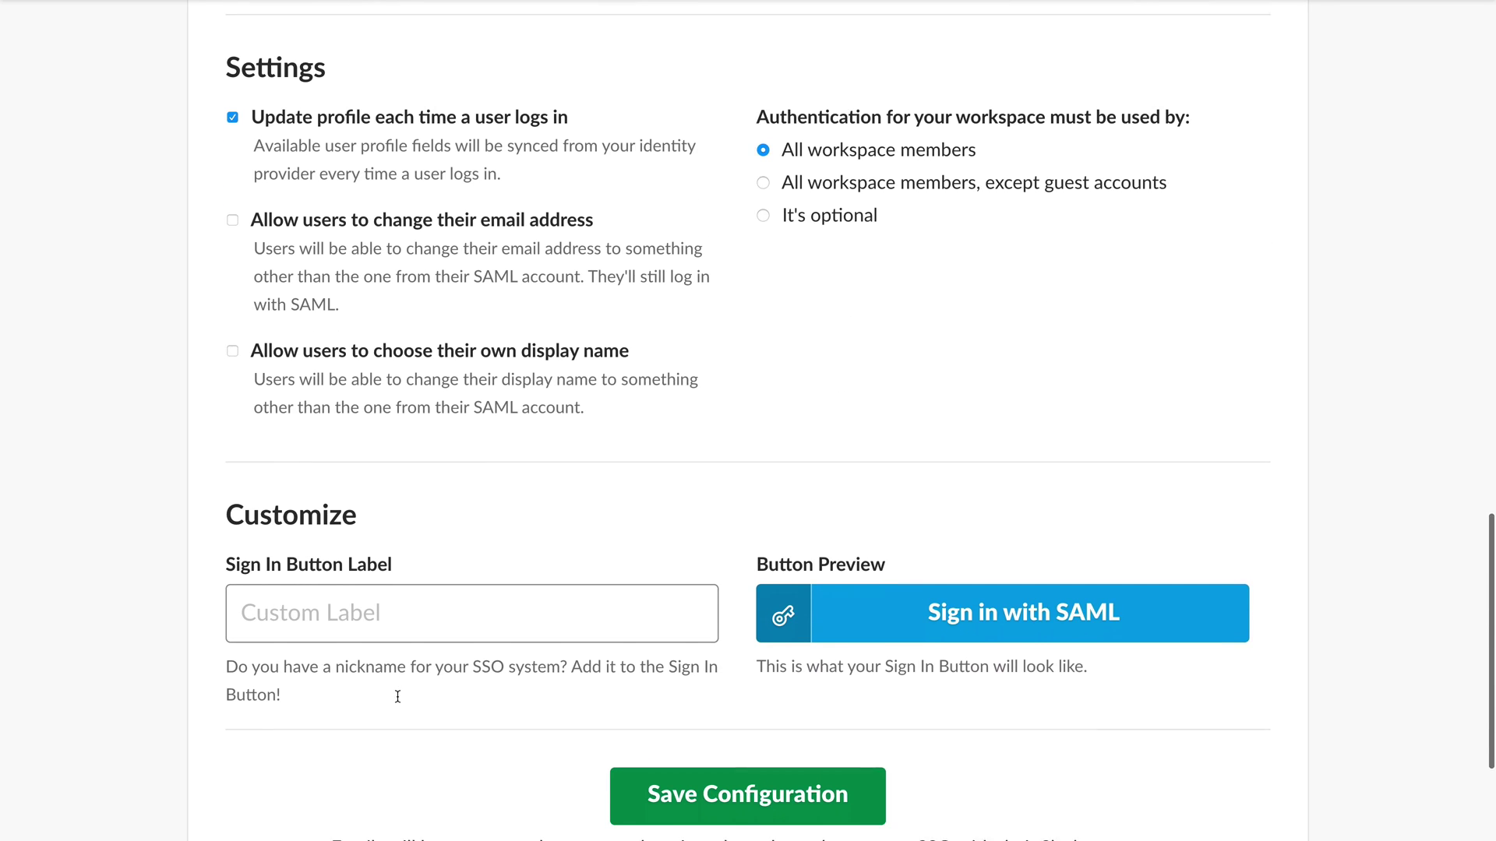
scroll(639, 670, "down", 2)
left_click(749, 631)
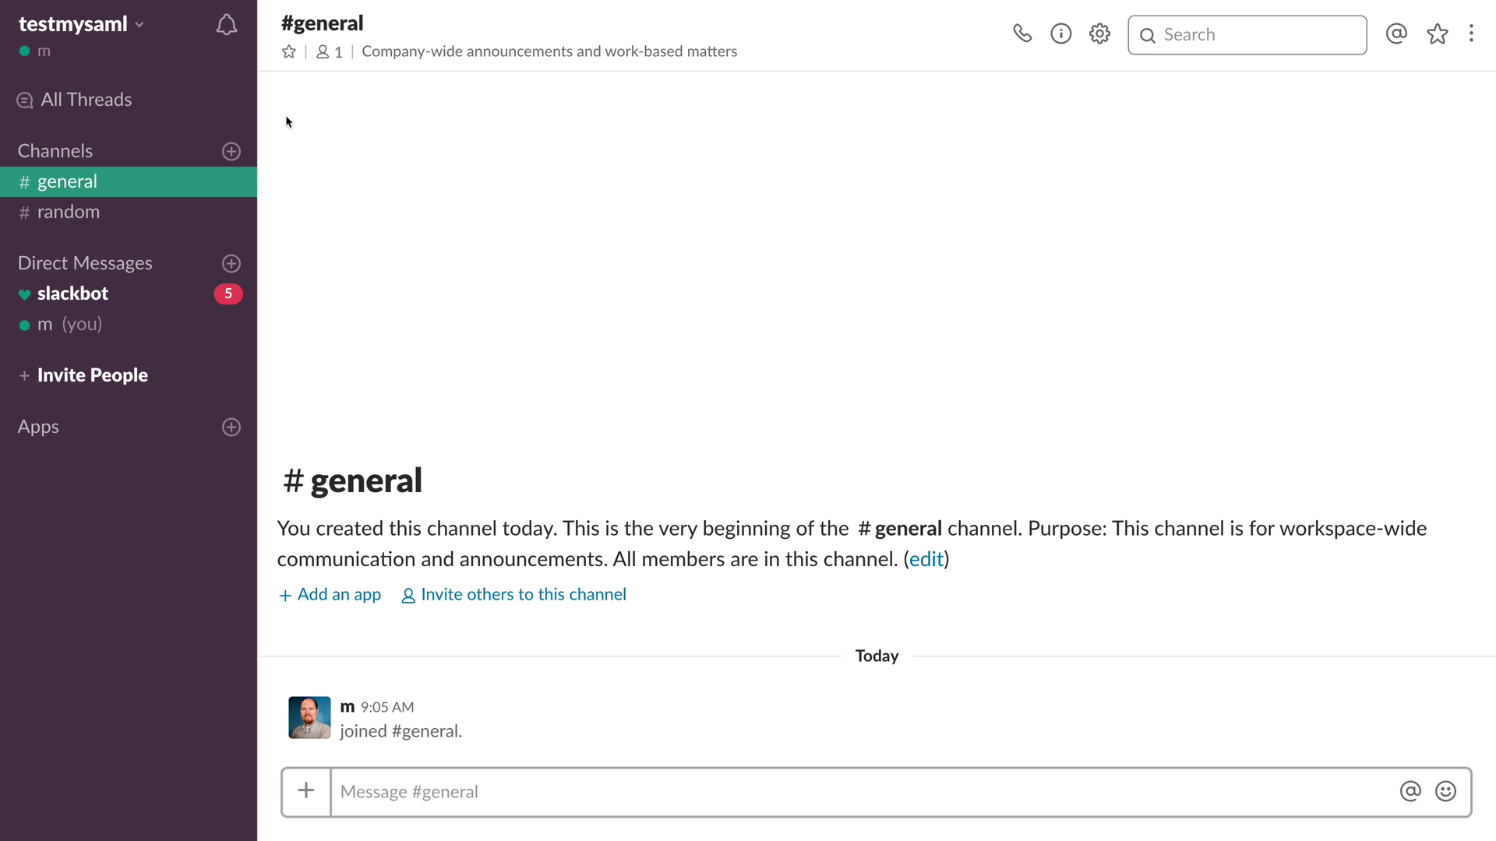
Sign out of the testmysaml workspace and go back to the OneLogin window.
left_click(136, 39)
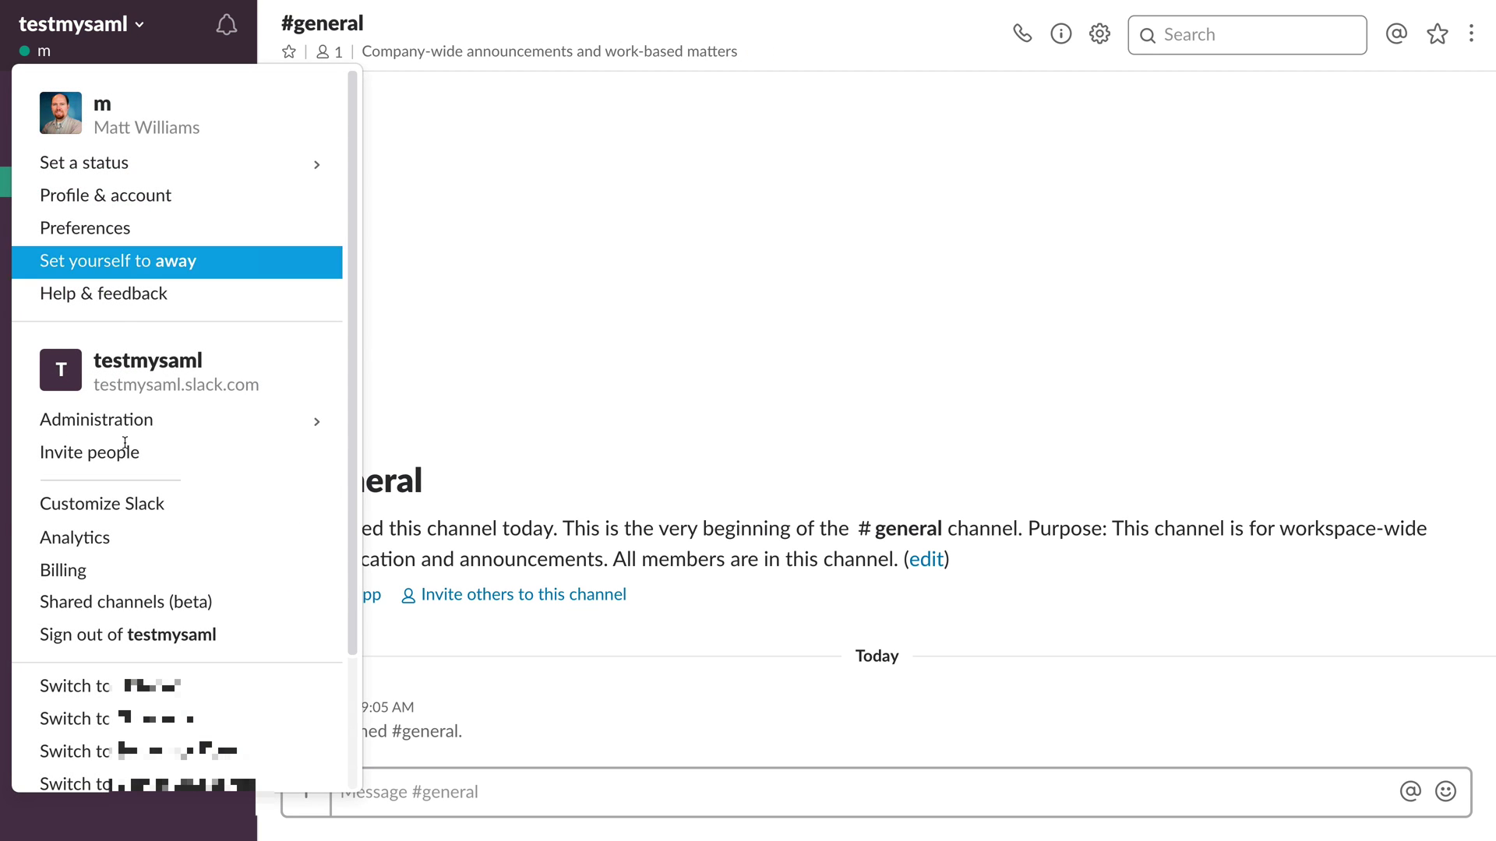
left_click(130, 627)
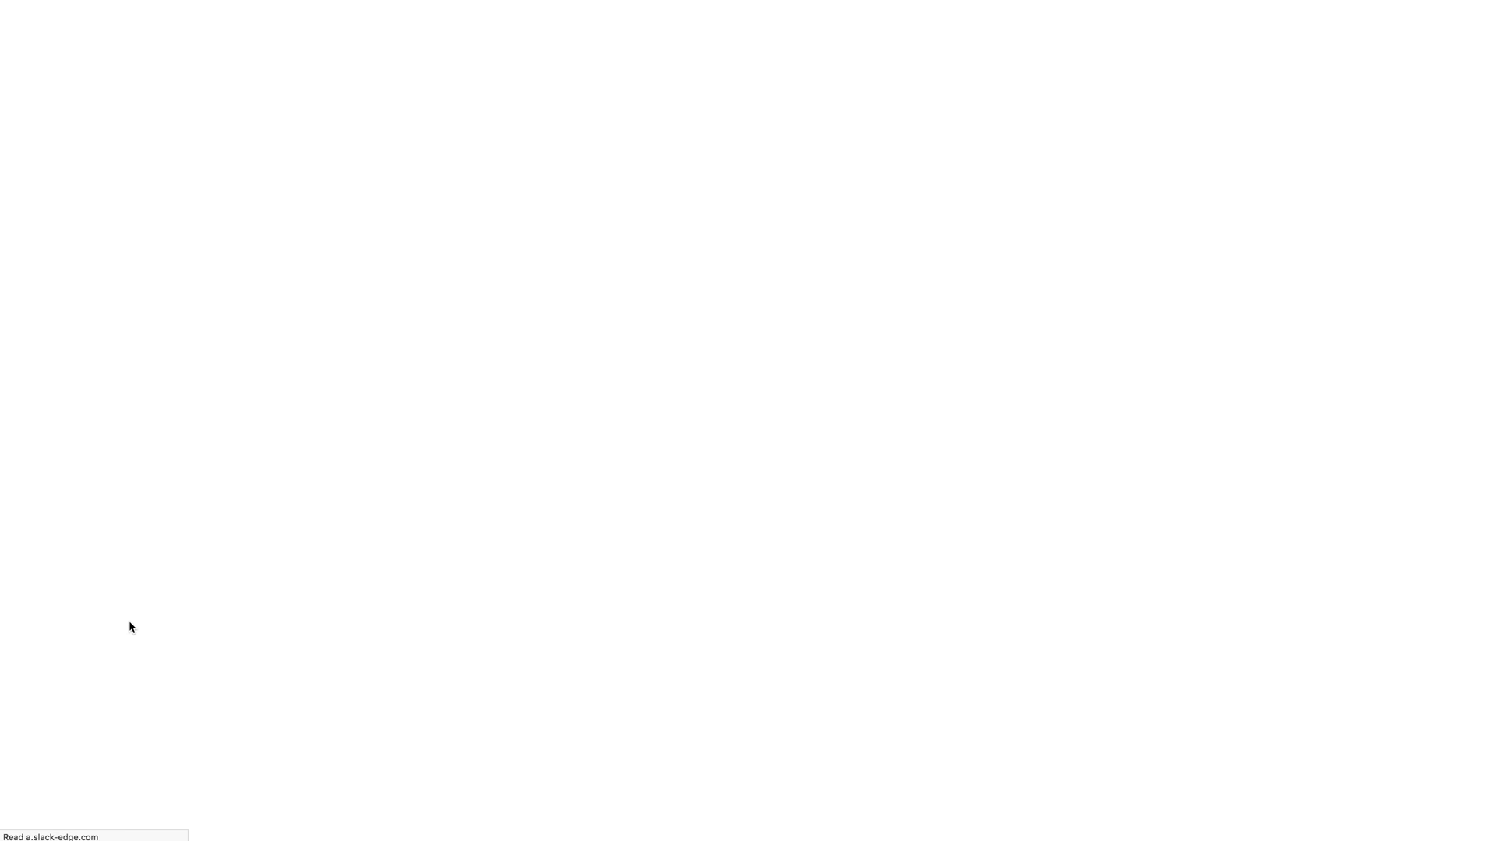
left_click(760, 260)
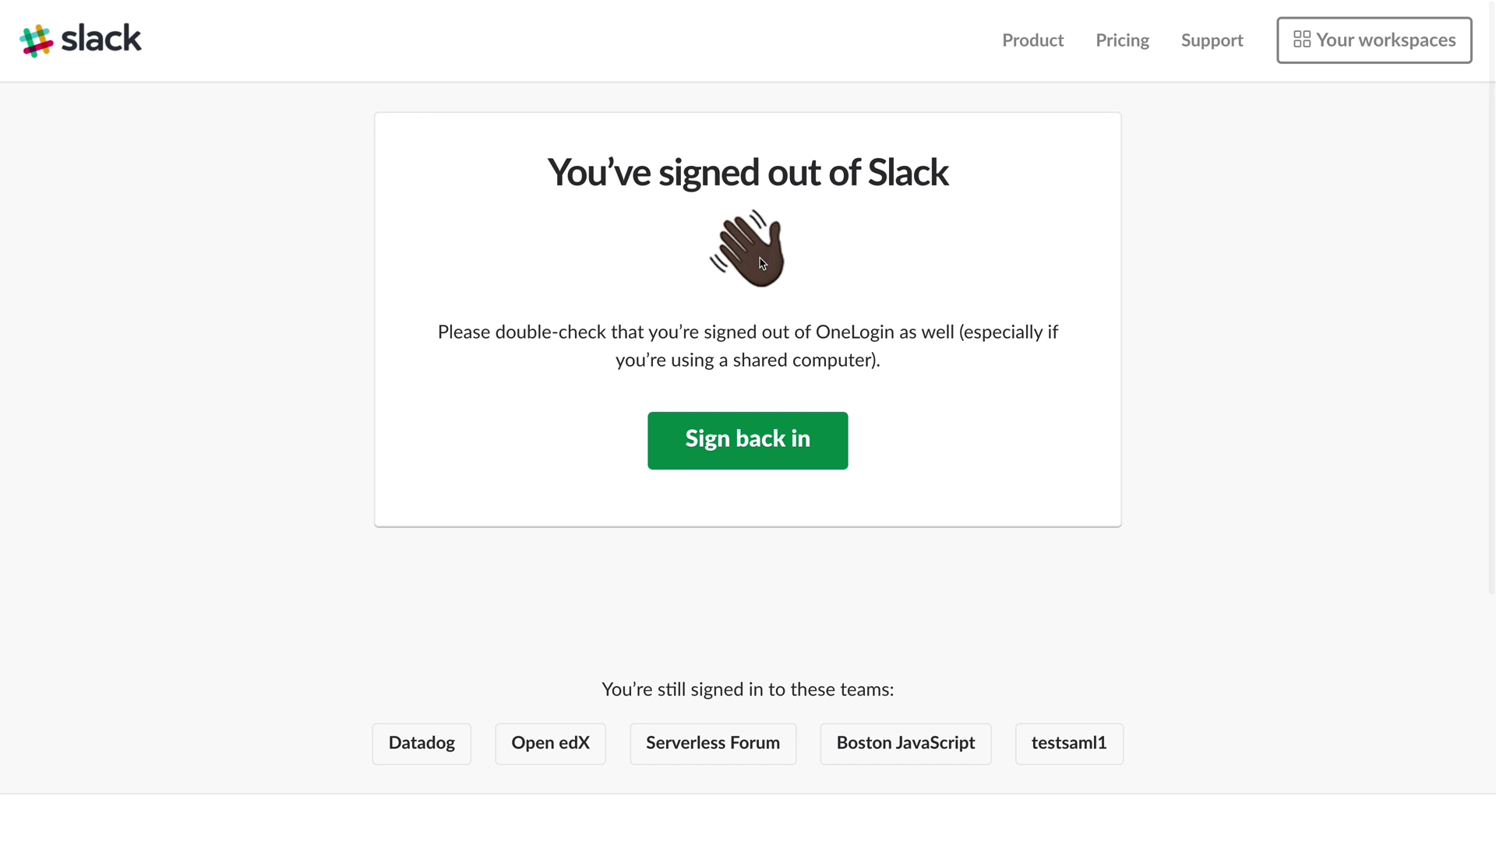
key("ctrl+Tab")
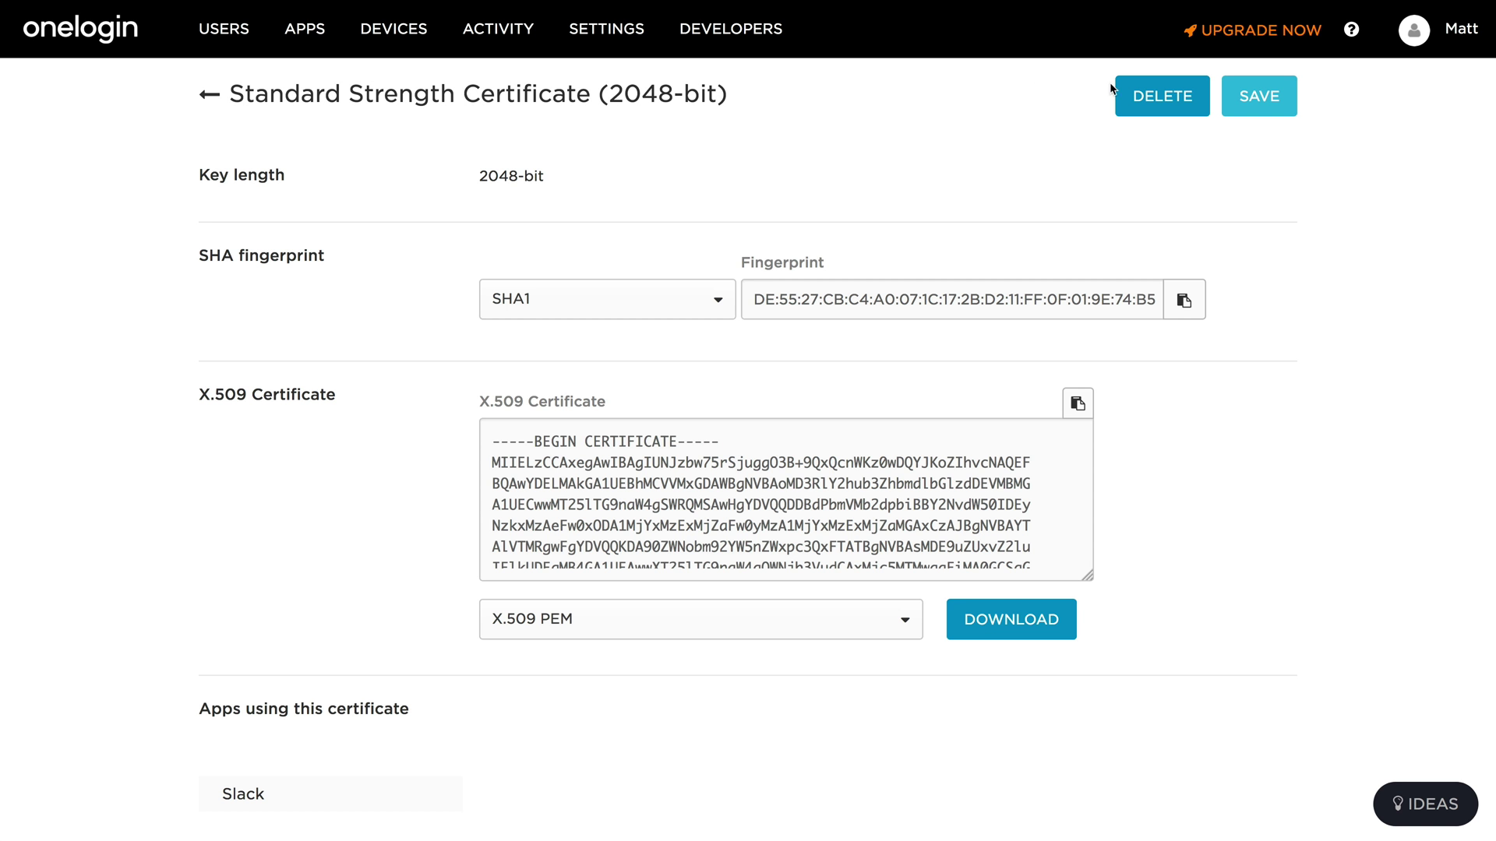
Launch the Slack app from the Company tab of OneLogin's App Portal.
mouse_move(1416, 53)
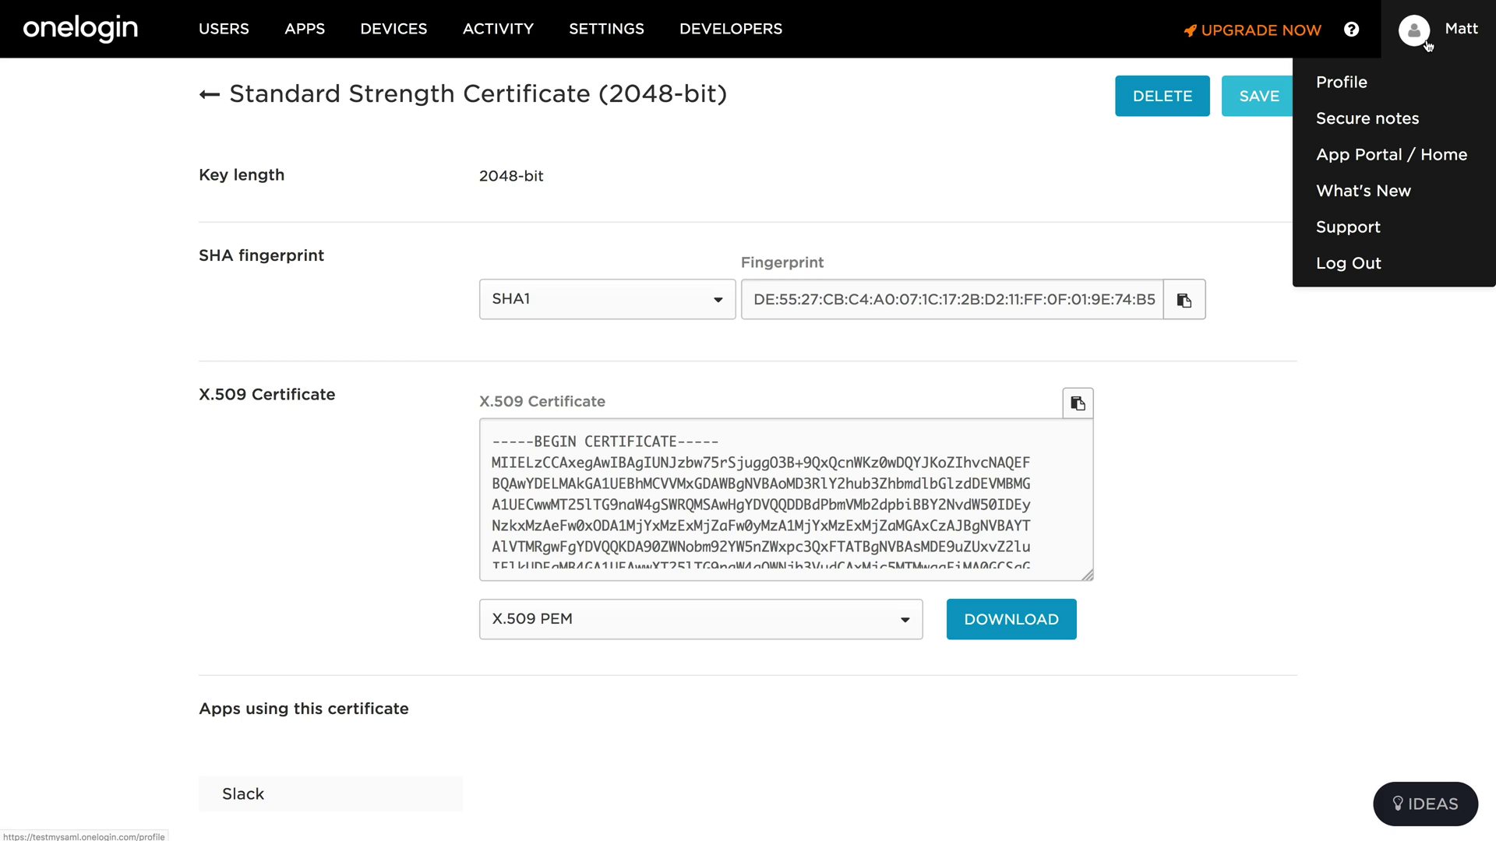
left_click(1376, 156)
left_click(365, 208)
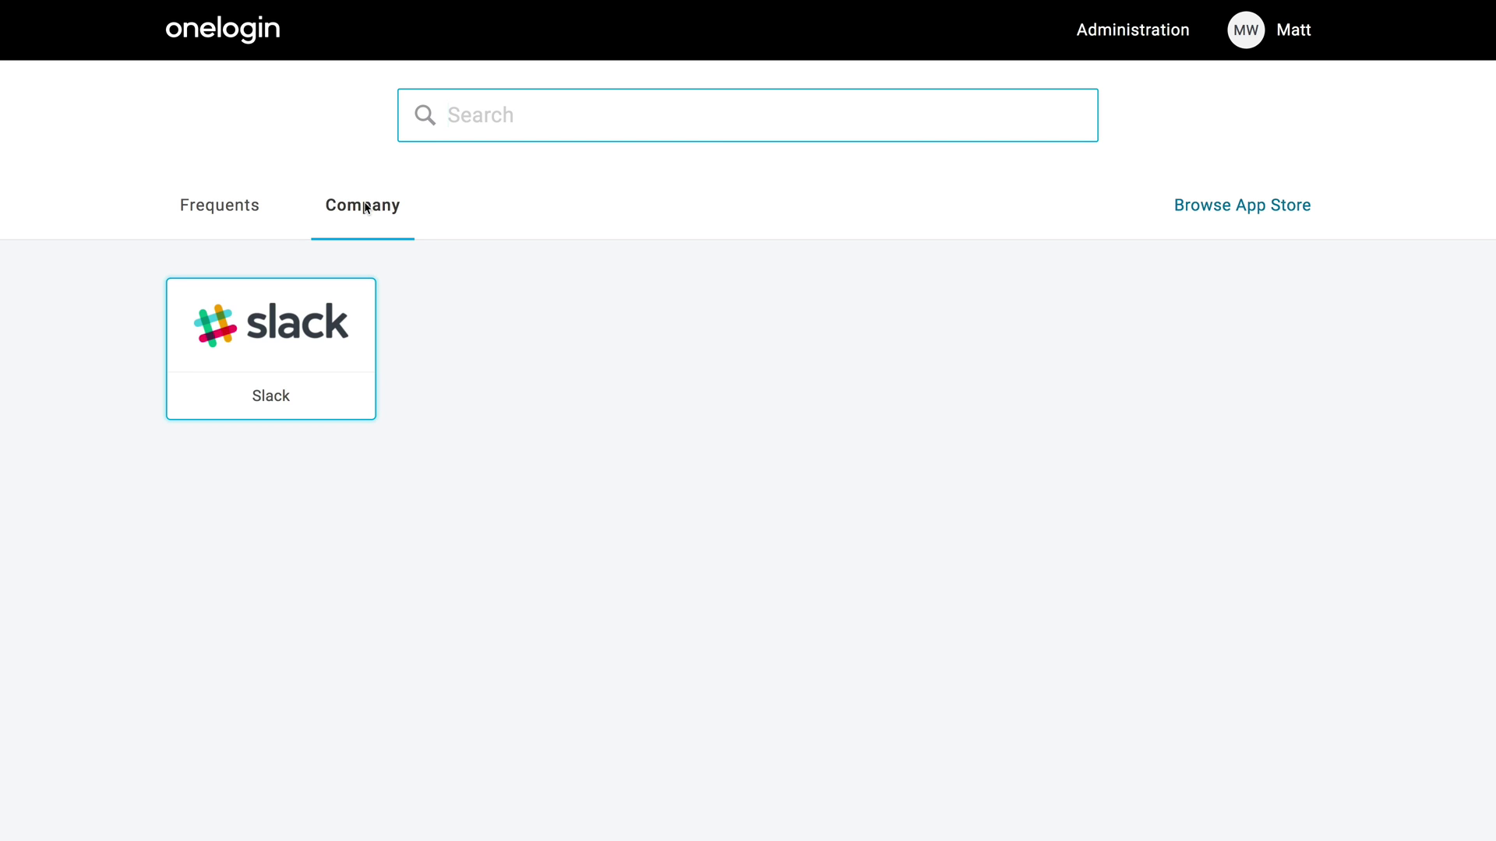
left_click(273, 314)
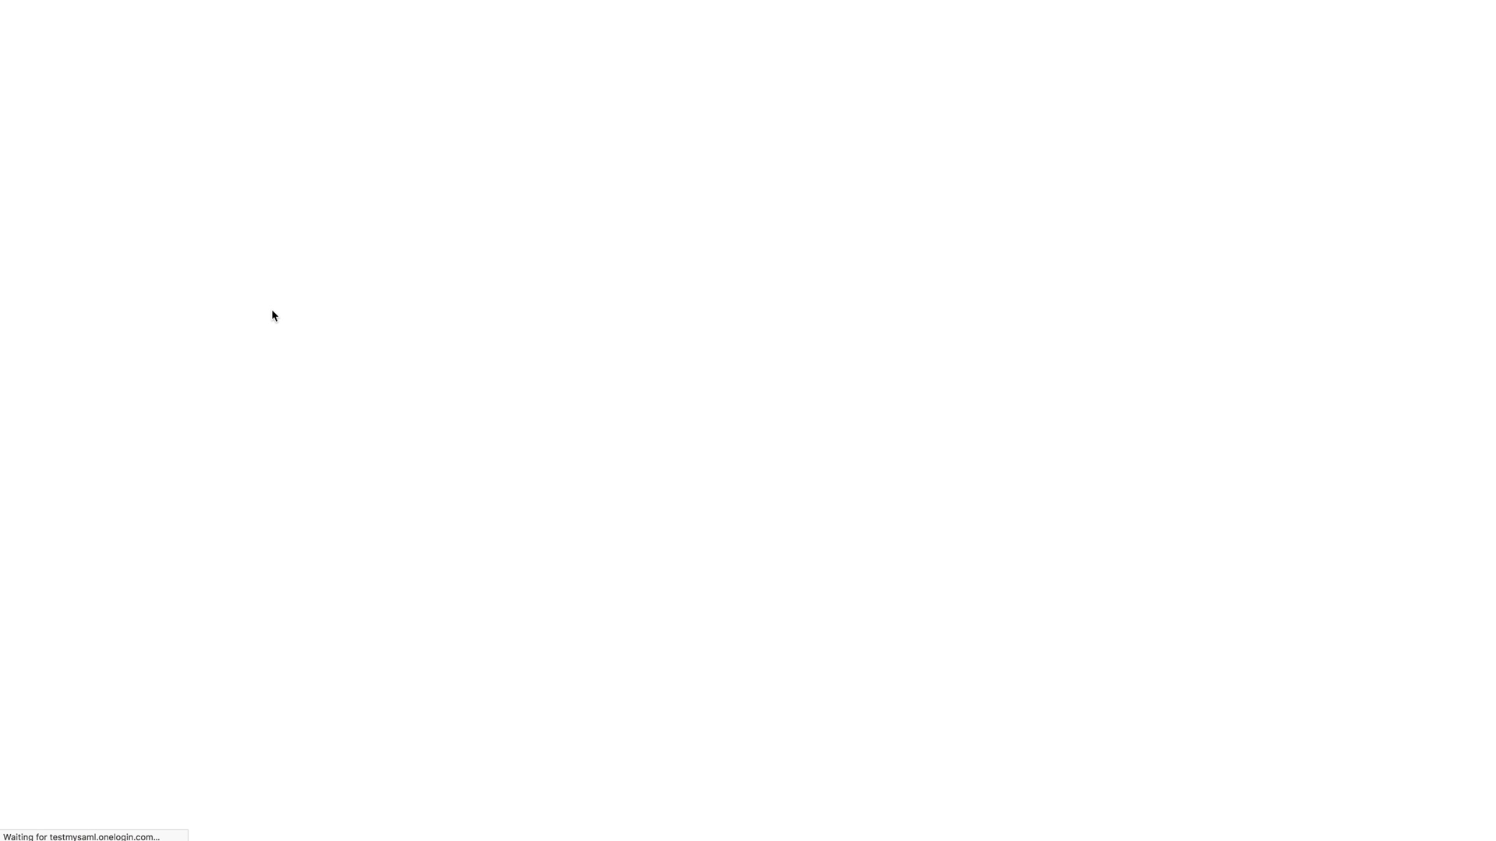